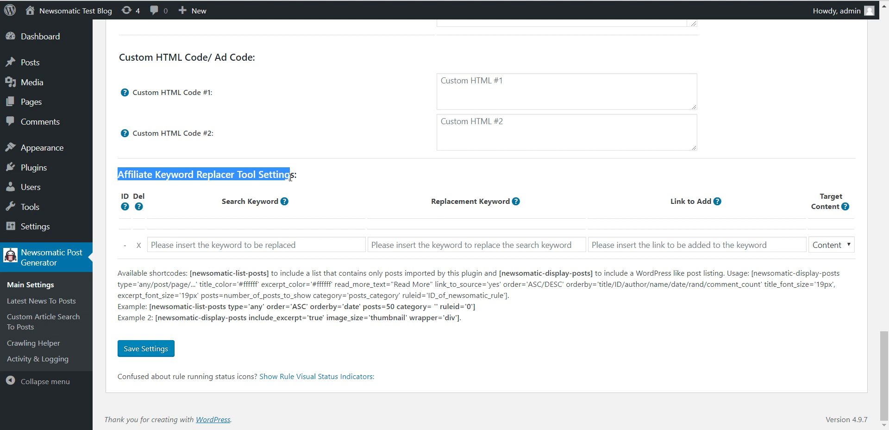
Copy the %%random_sentence%% shortcode from the first list's label in the Random Sentence Generator Settings.
scroll(275, 189, up, 4)
scroll(275, 189, up, 4)
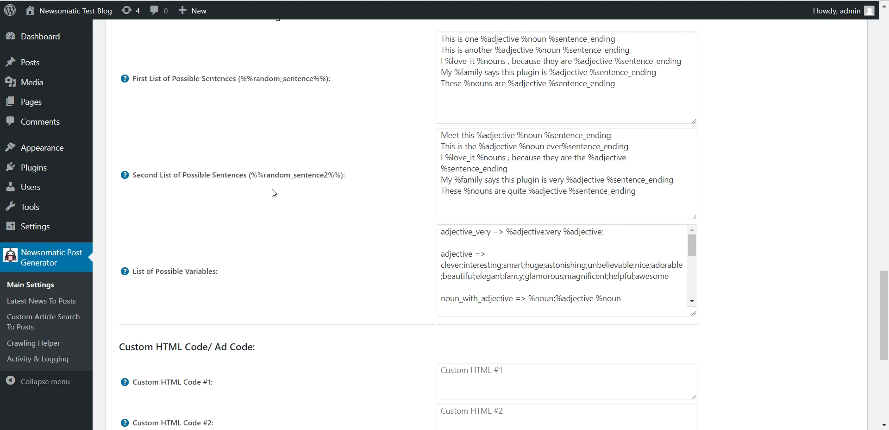
scroll(253, 199, down, 1)
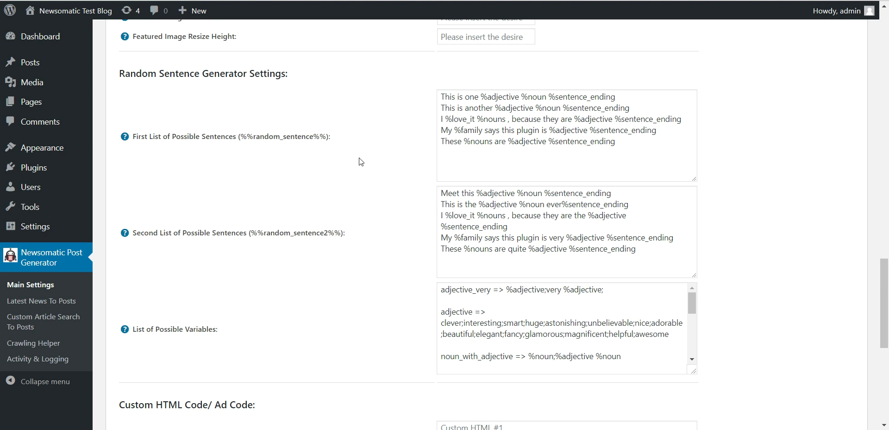
drag(244, 135, 327, 136)
key(ctrl+c)
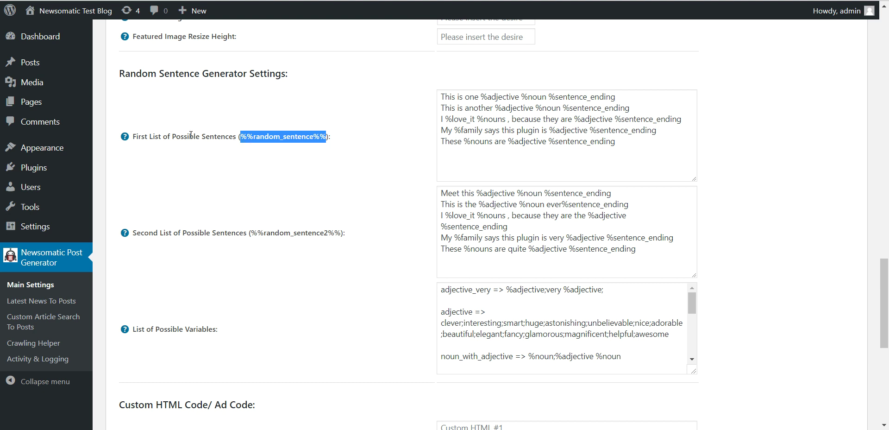
In Latest News To Posts, insert %%random_sentence%% on its own line before the item content in rule 1's generated post content.
click(39, 302)
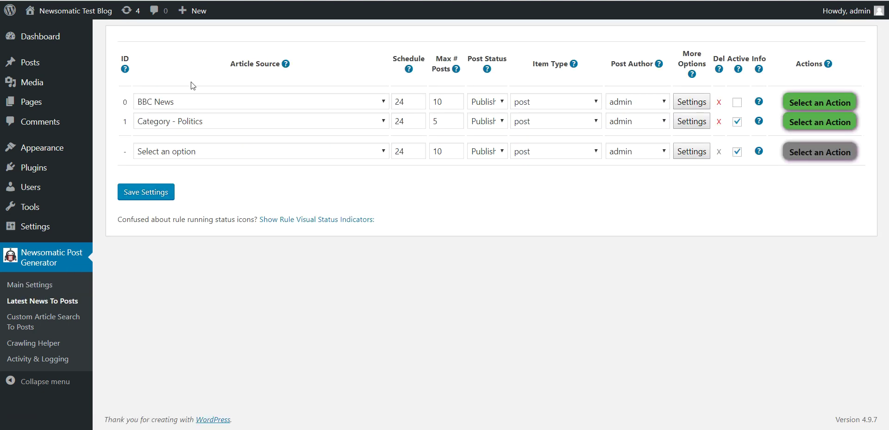
click(676, 124)
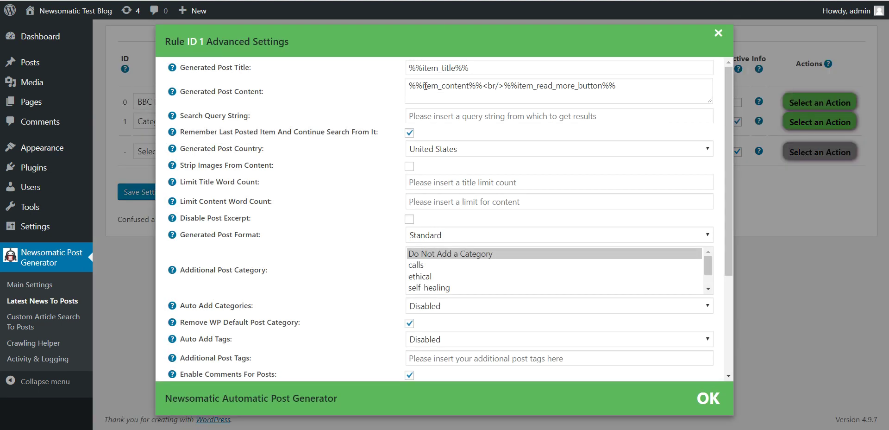
click(402, 86)
key(ctrl+v)
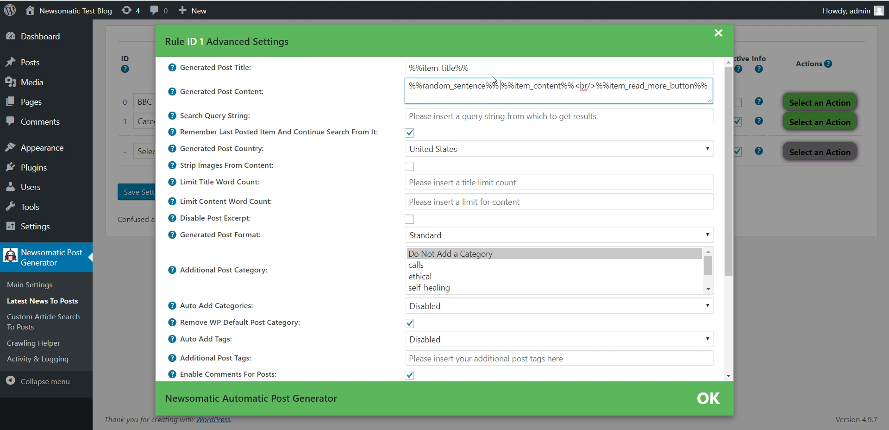
key(Return)
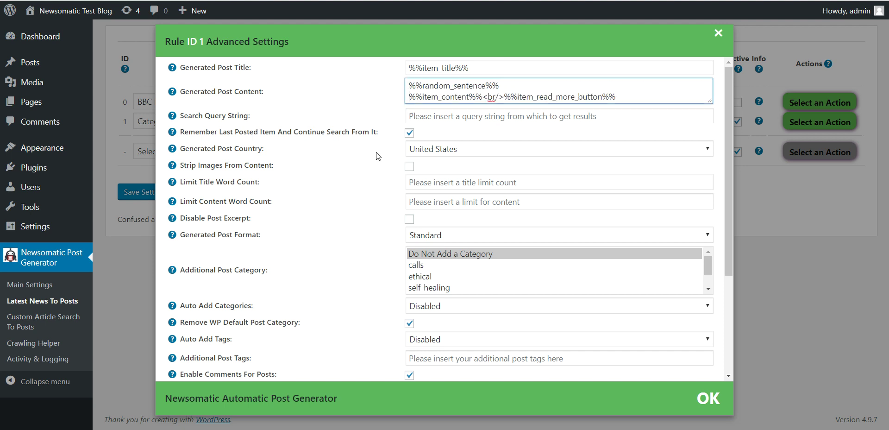
Add the text "My opinion on this article:" before %%random_sentence%% in the generated post content.
key(Up)
text(My oppinion o)
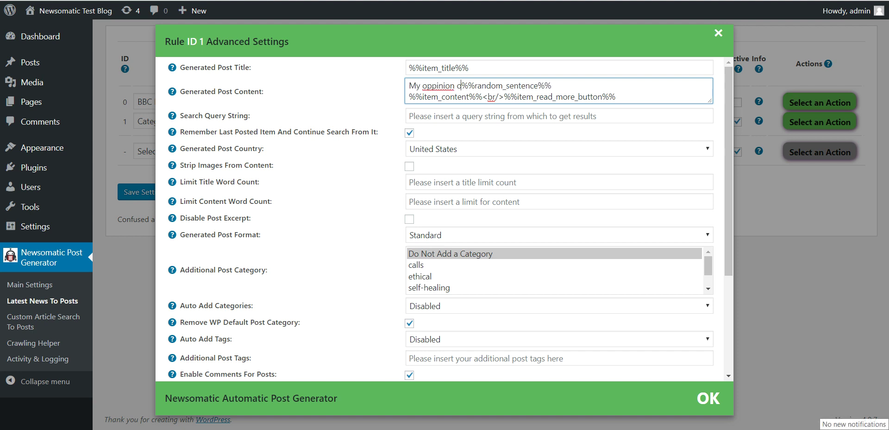
key(BackSpace)
key(BackSpace)
key(BackSpace)
key(BackSpace)
key(BackSpace)
key(BackSpace)
key(BackSpace)
key(BackSpace)
text(inio)
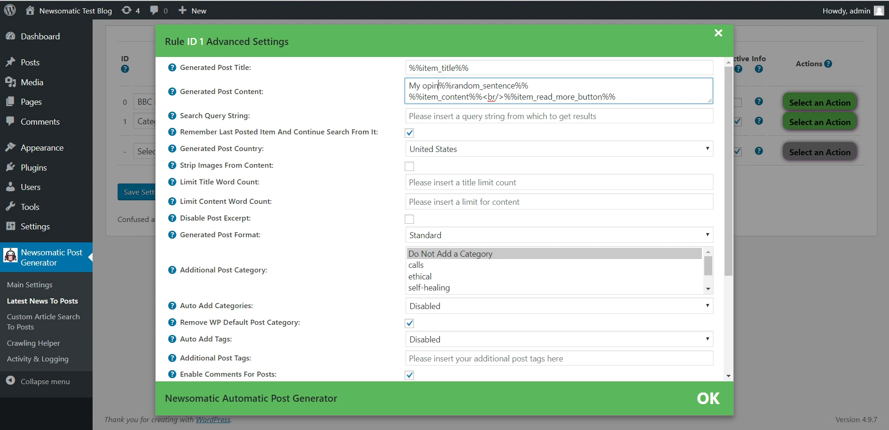
text(n on this)
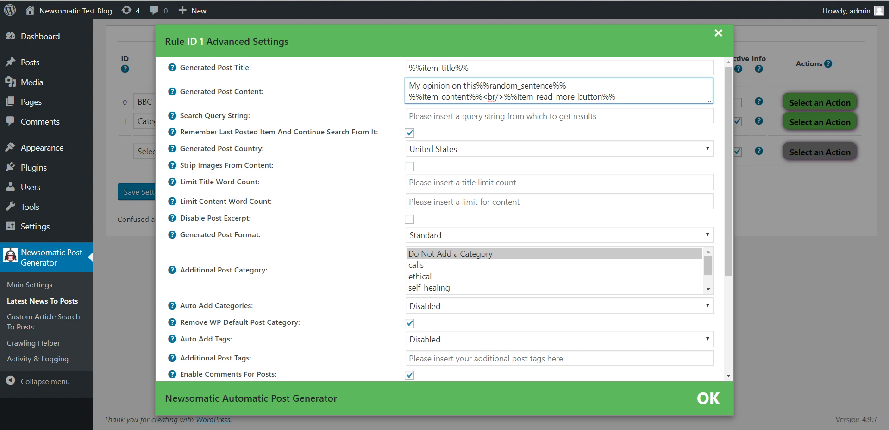
text( article:)
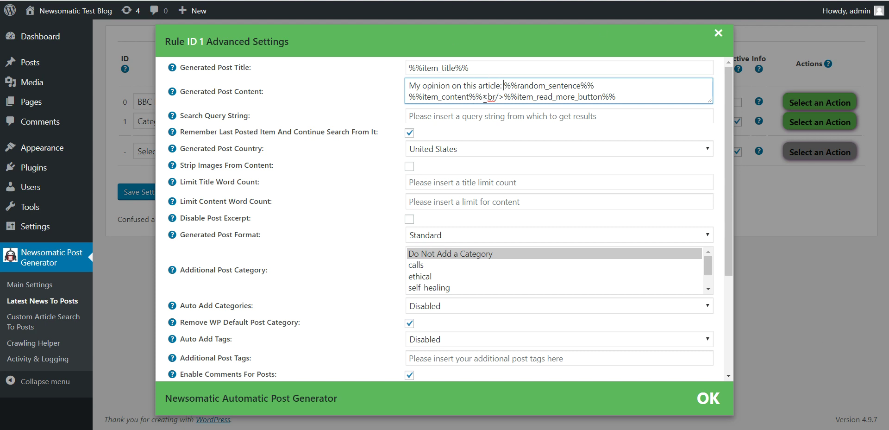
Copy the <br/> tag to the end of the %%random_sentence%% line and enlarge the generated post content box.
drag(484, 99, 505, 98)
key(ctrl+c)
key(Up)
key(End)
key(ctrl+v)
drag(711, 103, 711, 325)
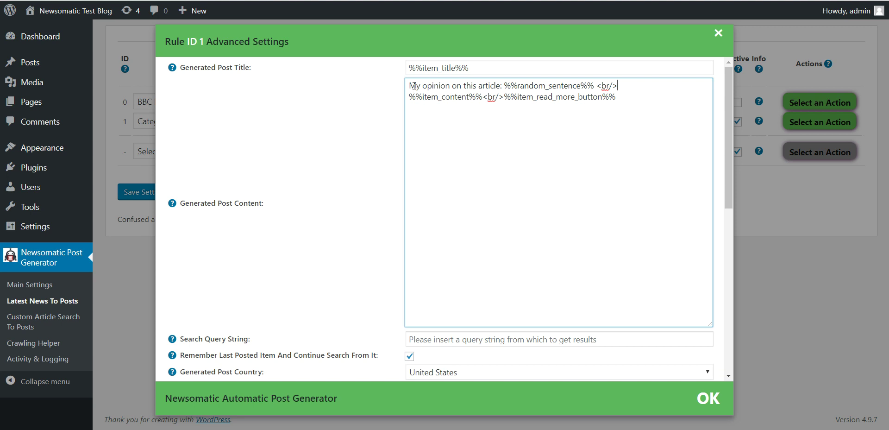
Review rule 1's advanced settings, then close them and save the rule settings.
drag(504, 87, 595, 86)
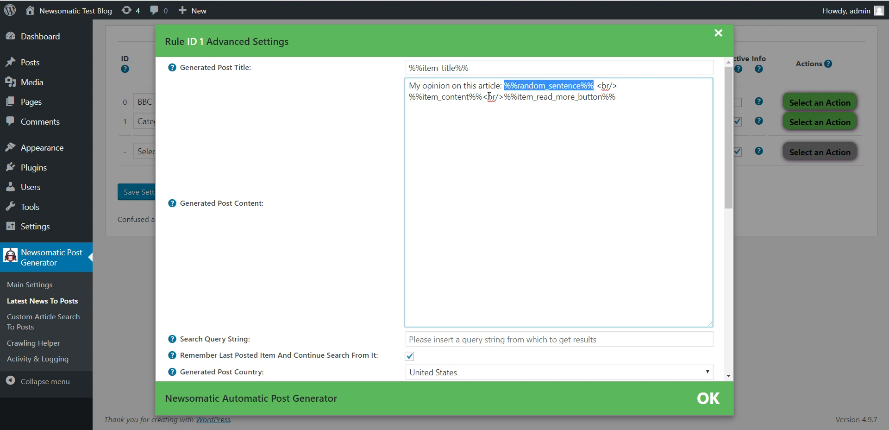
drag(410, 96, 597, 98)
scroll(598, 98, down, 10)
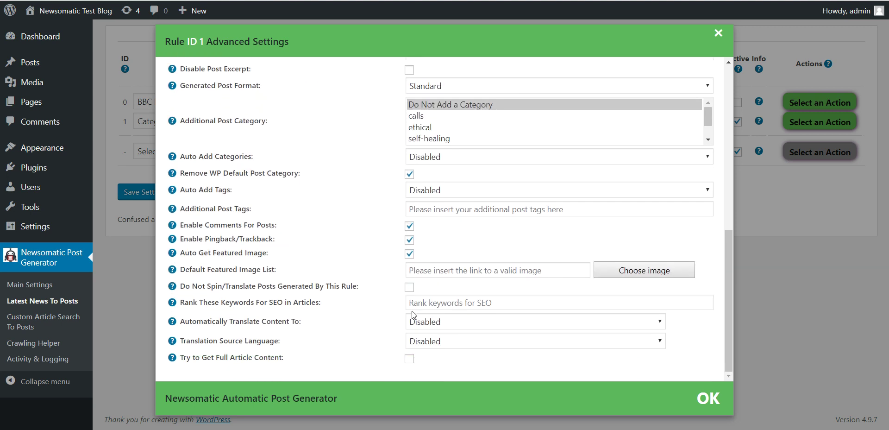
scroll(400, 257, up, 10)
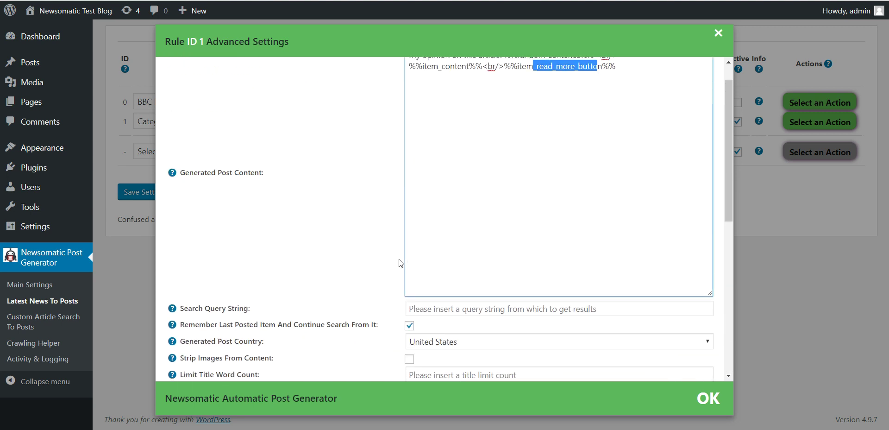
click(148, 193)
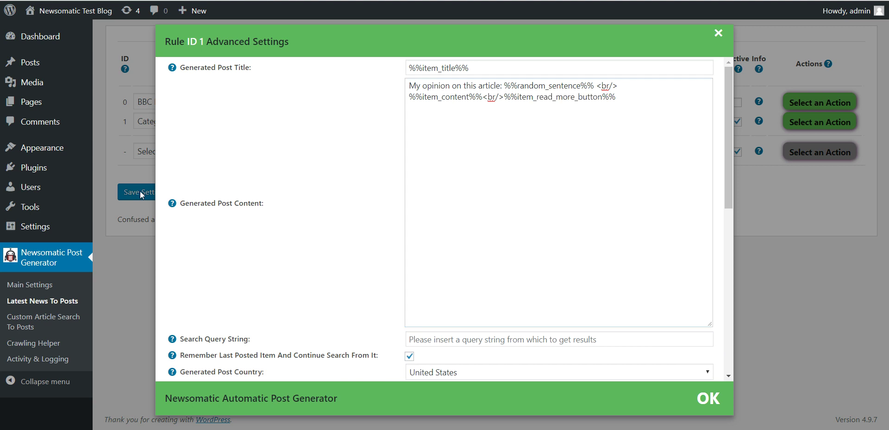
click(149, 192)
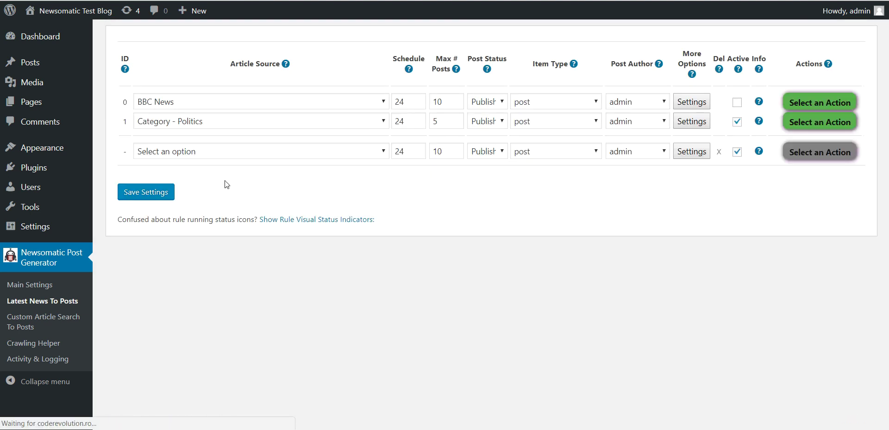
Set the maximum number of posts for the Category - Politics rule to 4 and save the settings.
double_click(445, 121)
text(1)
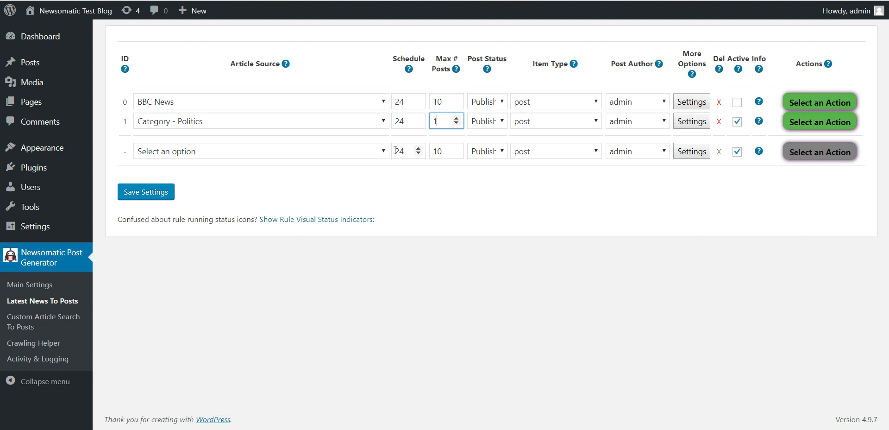
key(BackSpace)
text(4)
click(162, 196)
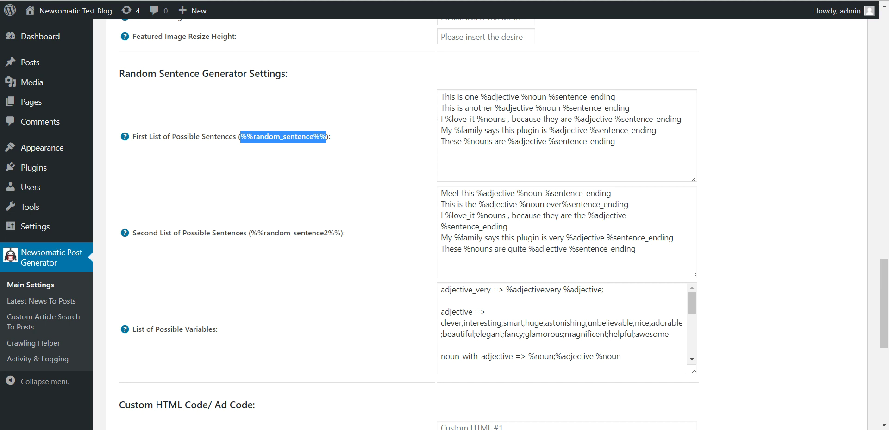
Examine the %adjective, %noun and %sentence_ending placeholders in the first list of possible sentences.
click(444, 95)
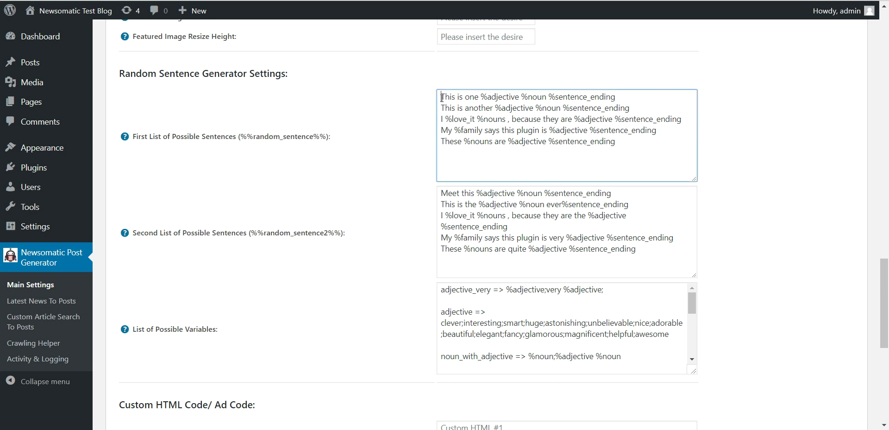
drag(442, 97, 620, 95)
drag(442, 108, 648, 106)
drag(495, 108, 634, 107)
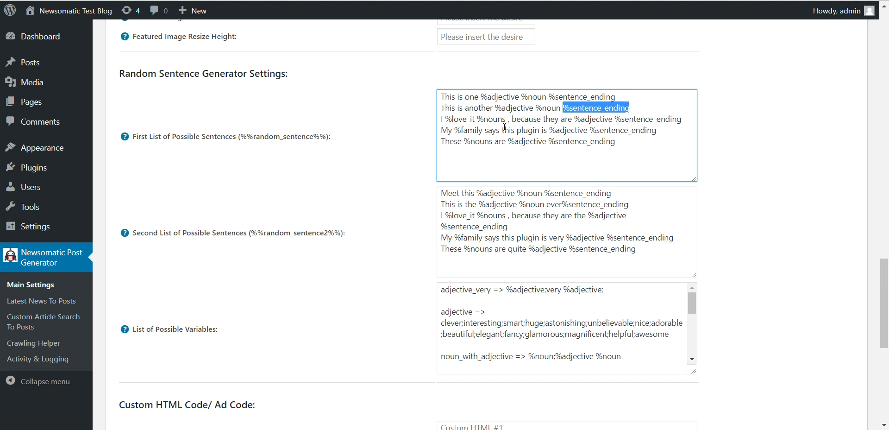
drag(533, 108, 561, 108)
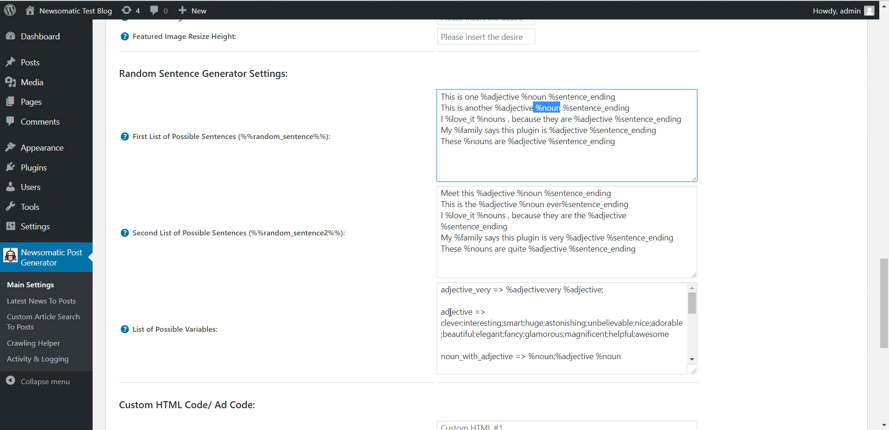
Compare the adjective entry in the list of possible variables with its % placeholder in the first sentence list.
drag(446, 316, 485, 320)
click(486, 316)
double_click(545, 110)
double_click(458, 312)
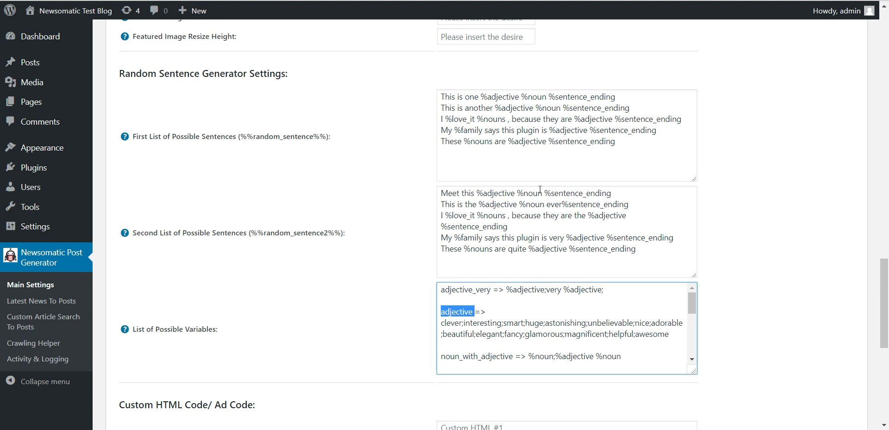
double_click(569, 130)
drag(555, 130, 550, 130)
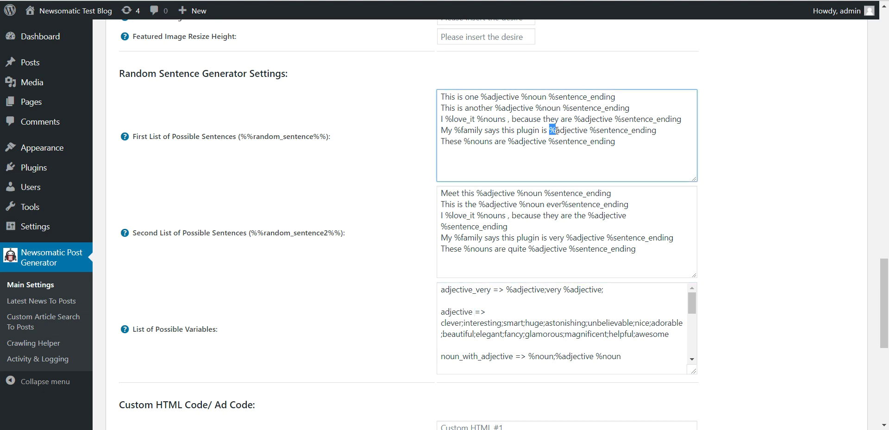
drag(549, 130, 555, 131)
drag(441, 311, 469, 311)
Add the entry "variable2 => my;our;hes;hers" below adjective_very in the list of possible variables.
click(462, 299)
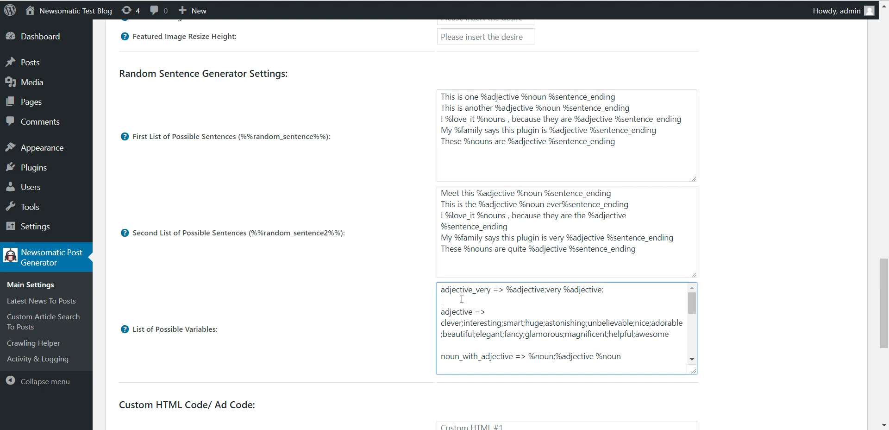
key(Return)
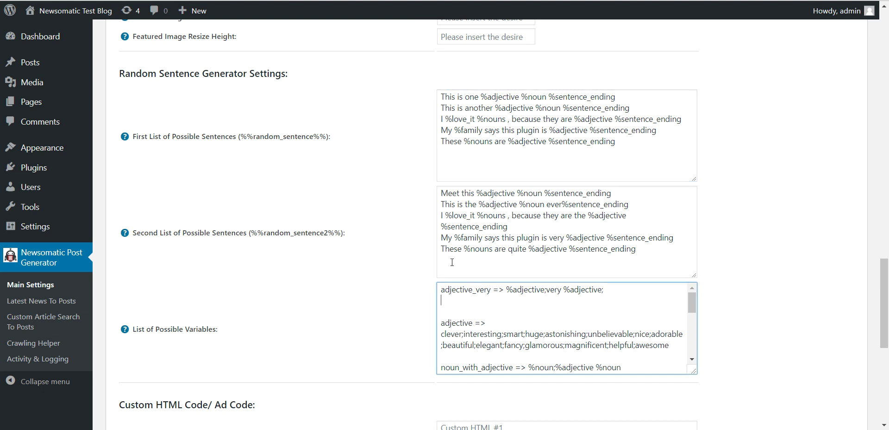
key(Return)
text(variable2 =>)
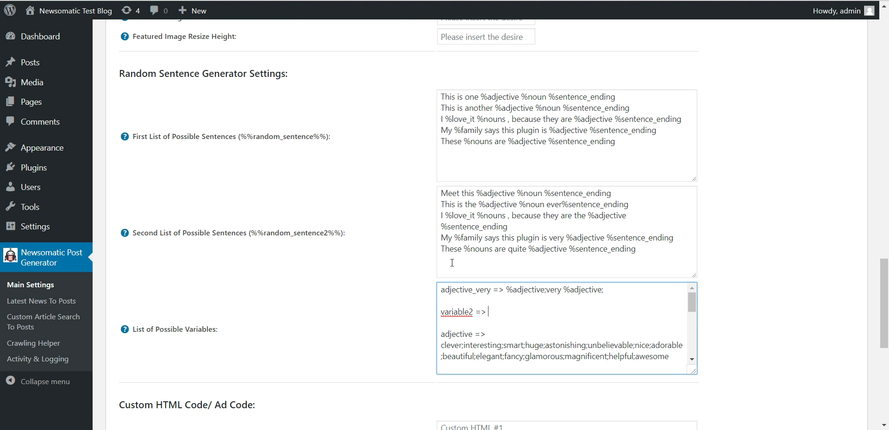
text(my;our;hes;hers)
Rename the variable2 entry to myour.
drag(475, 312, 438, 315)
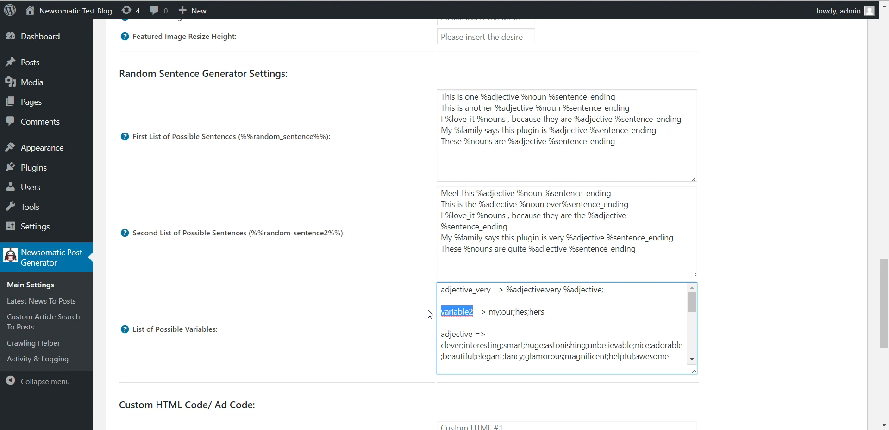
text(my)
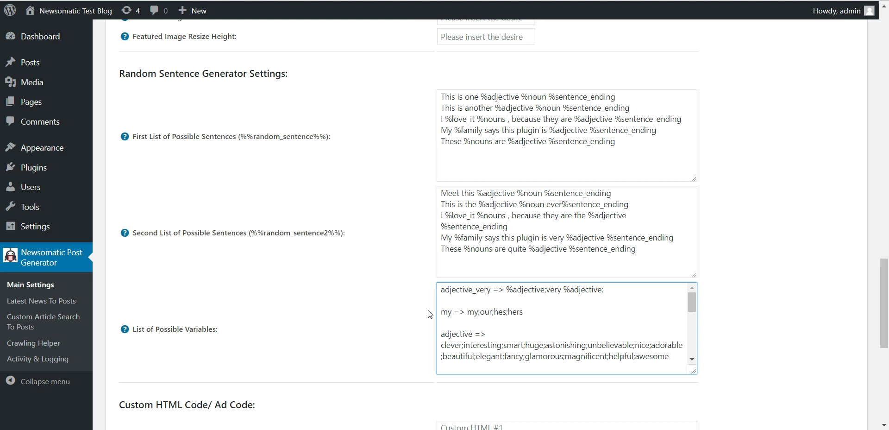
text(our)
Add the sentence "%myour clock is very precise" to the second sentence list and change hers to her in the myour entry.
click(649, 251)
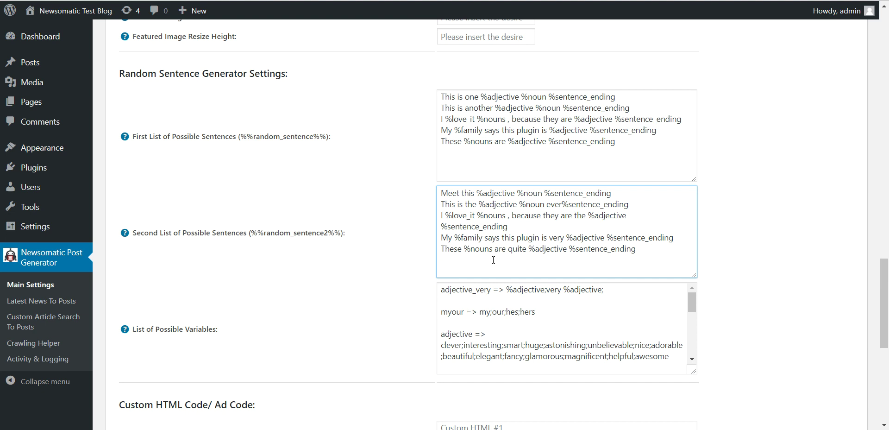
text(%myour)
text(c)
click(535, 311)
key(BackSpace)
click(497, 273)
text(lock is very precise)
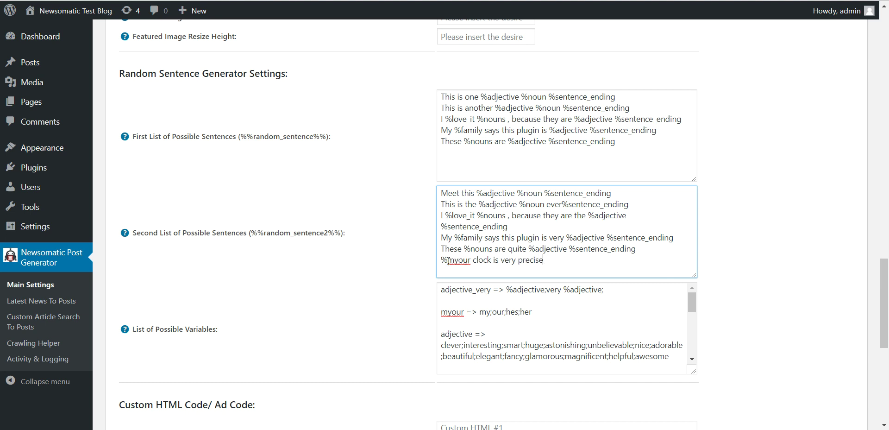
Compare the %myour placeholder in the second sentence list with the values of the myour variable.
drag(441, 260, 470, 261)
drag(441, 312, 534, 312)
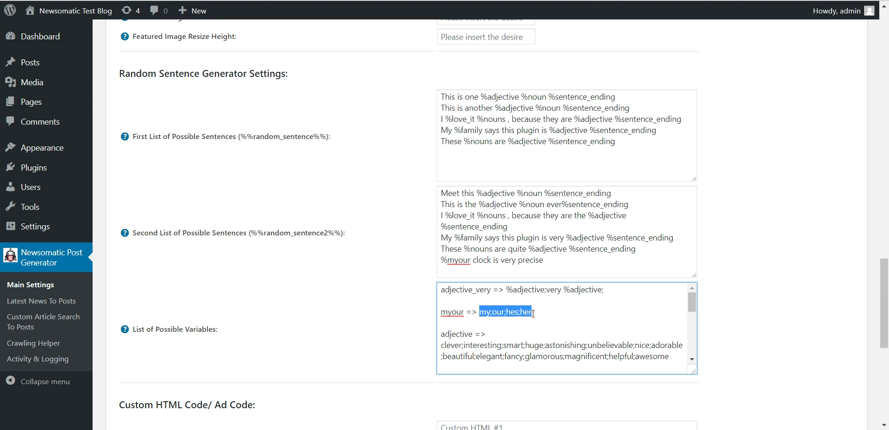
click(493, 313)
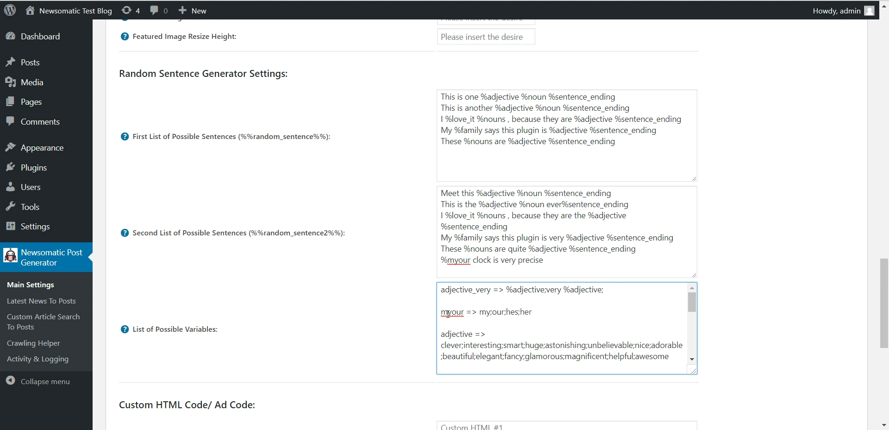
drag(479, 313, 490, 313)
drag(492, 312, 532, 312)
drag(442, 260, 472, 261)
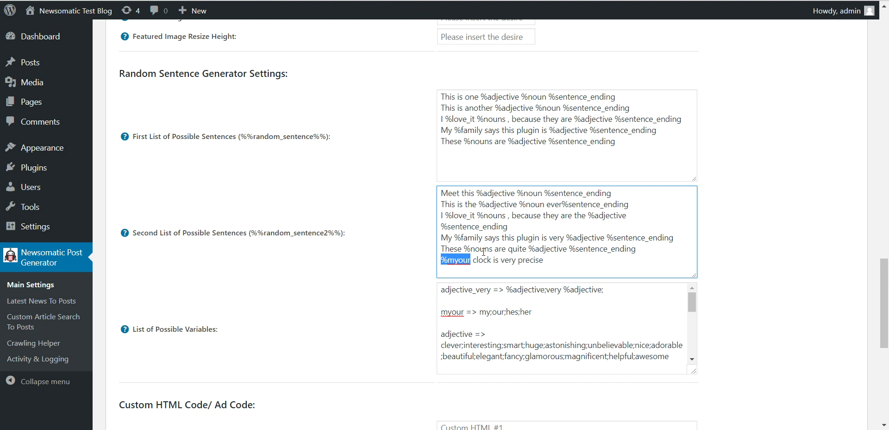
drag(441, 193, 544, 260)
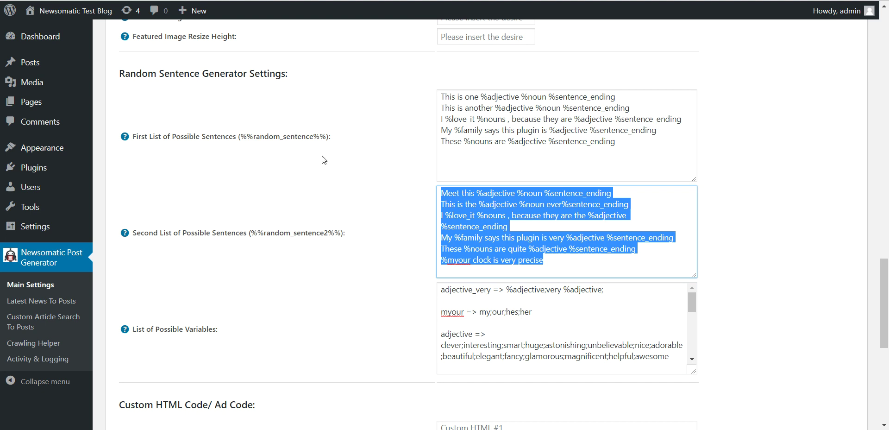
Copy the sentence "%myour clock is very precise" to the end of the first sentence list, keeping it in the second list as well.
click(518, 265)
drag(542, 261, 440, 259)
key(ctrl+c)
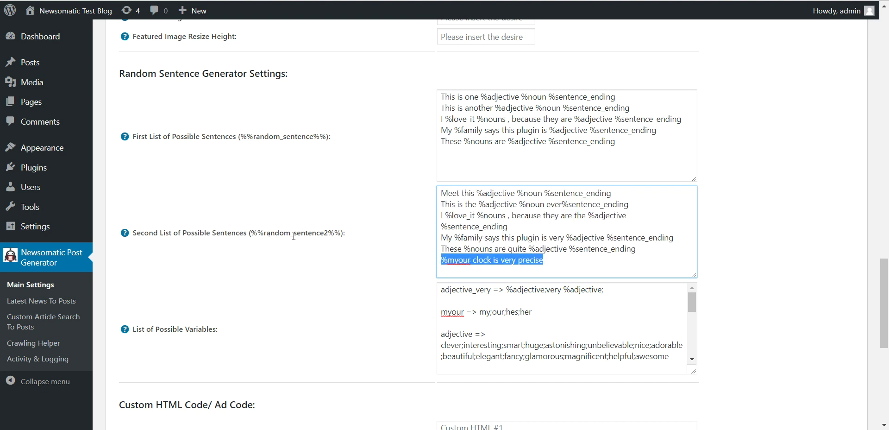
key(Delete)
click(484, 142)
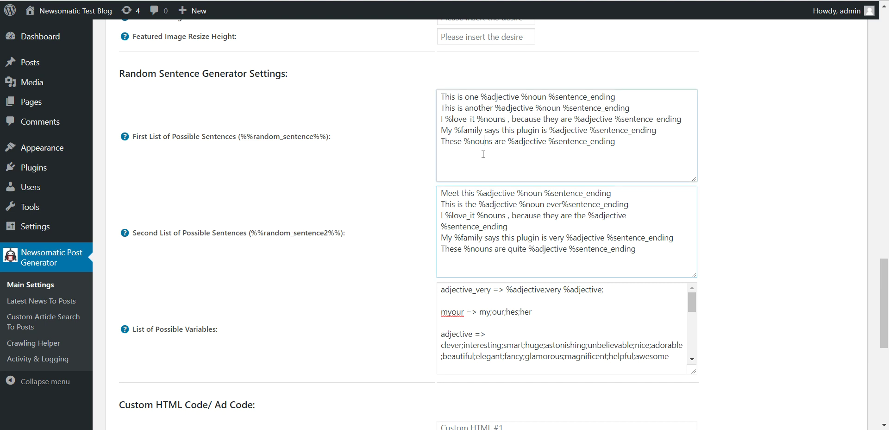
key(ctrl+v)
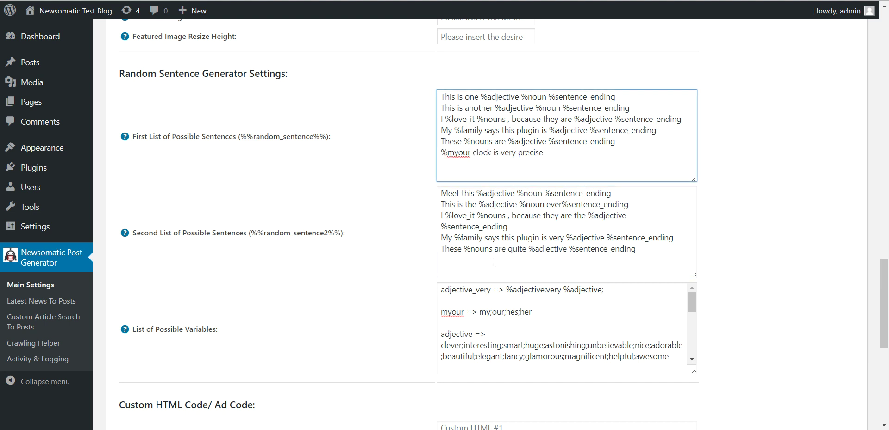
click(495, 259)
key(ctrl+v)
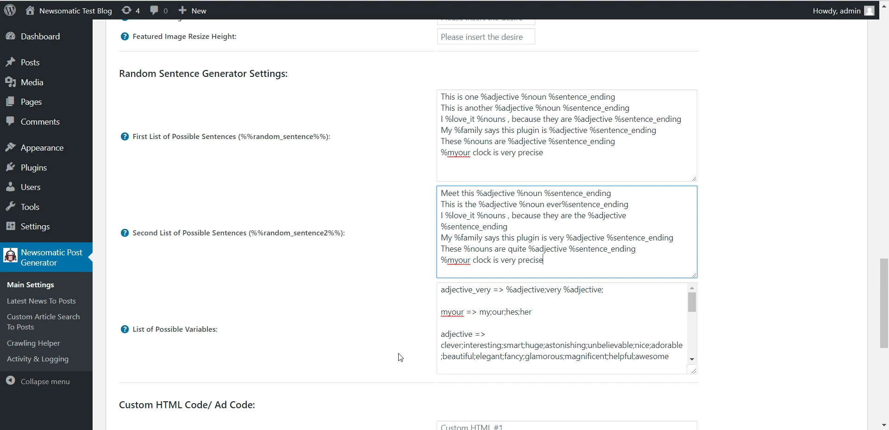
Save the plugin settings and return to the random sentence generator section.
scroll(296, 344, down, 8)
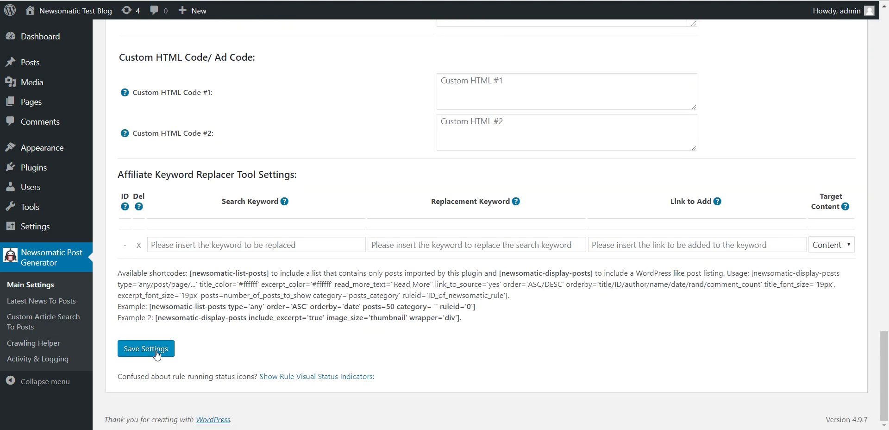
click(156, 350)
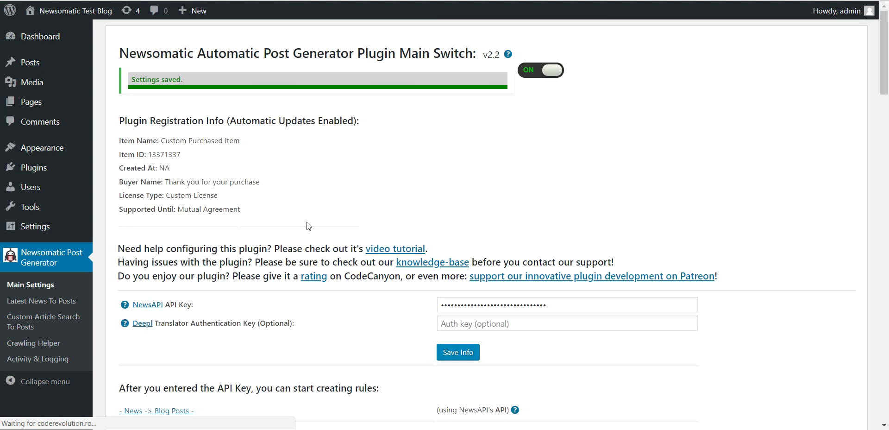
scroll(308, 224, down, 20)
scroll(308, 218, down, 5)
scroll(307, 218, up, 3)
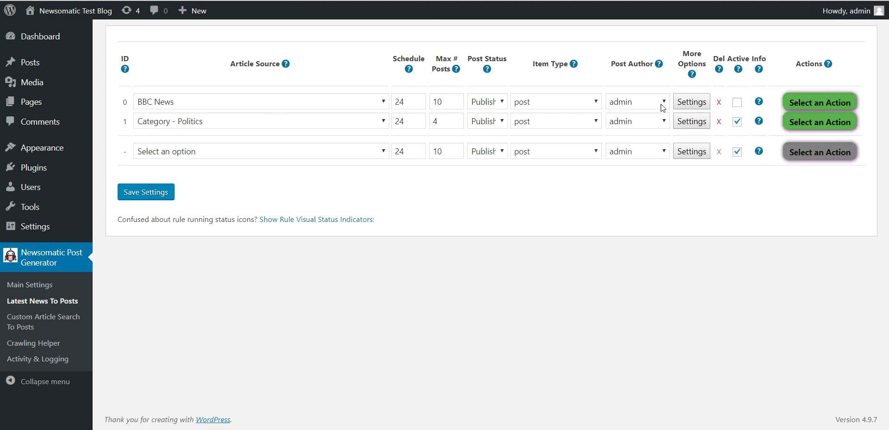
Reload the Latest News To Posts rules and run the Category - Politics rule.
mouse_move(756, 124)
key(F5)
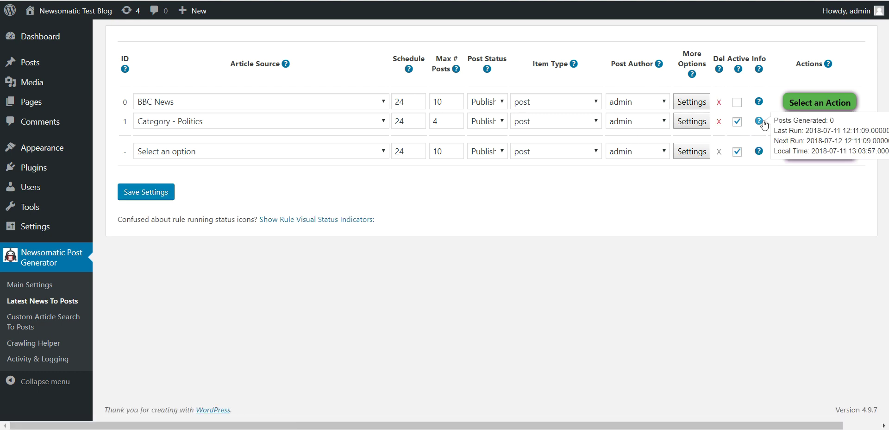
click(790, 115)
click(796, 143)
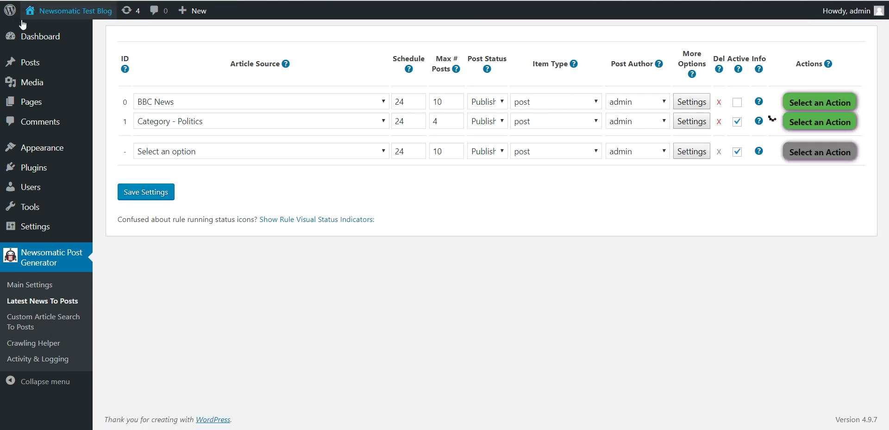
Open the blog's home page in a new tab and open the newest generated post.
mouse_move(46, 11)
right_click(40, 29)
click(120, 33)
click(162, 0)
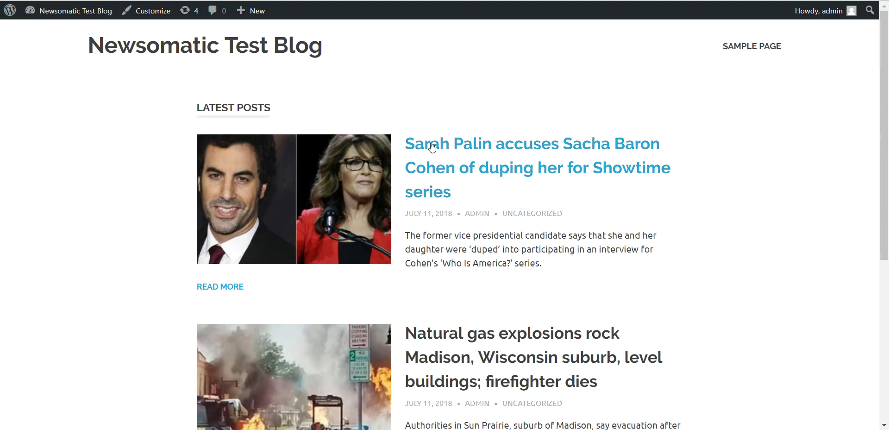
click(431, 146)
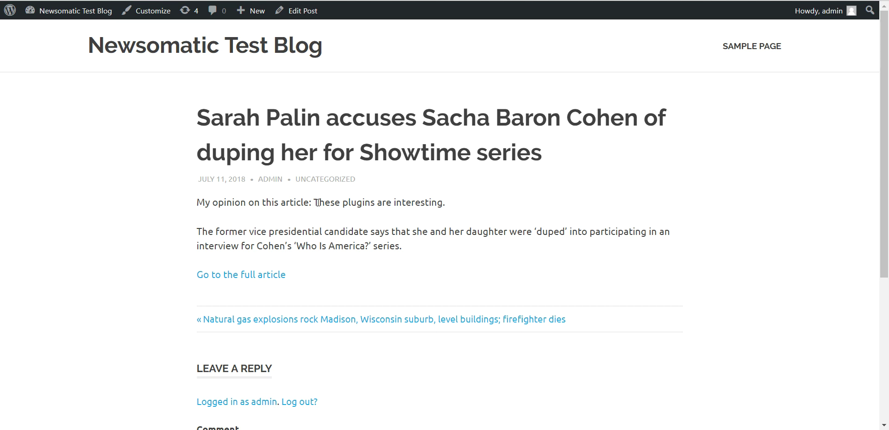
Compare the opinion sentence in the newest post with the "These %nouns are %adjective %sentence_ending" template in the first sentence list.
drag(313, 203, 442, 202)
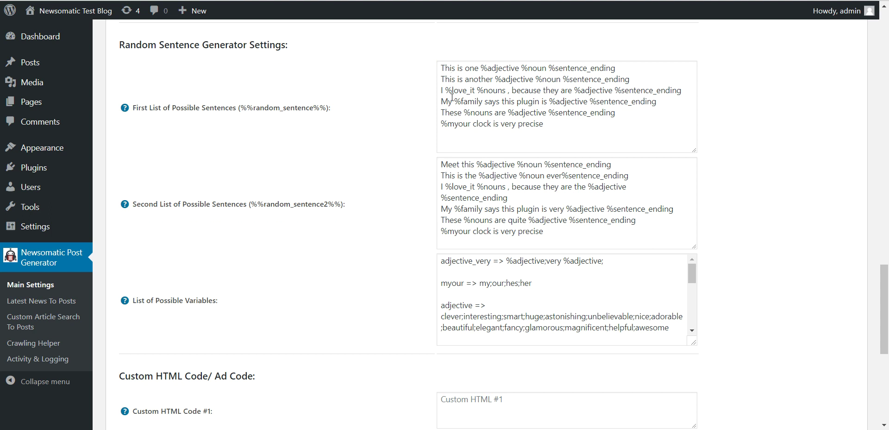
drag(465, 114, 615, 112)
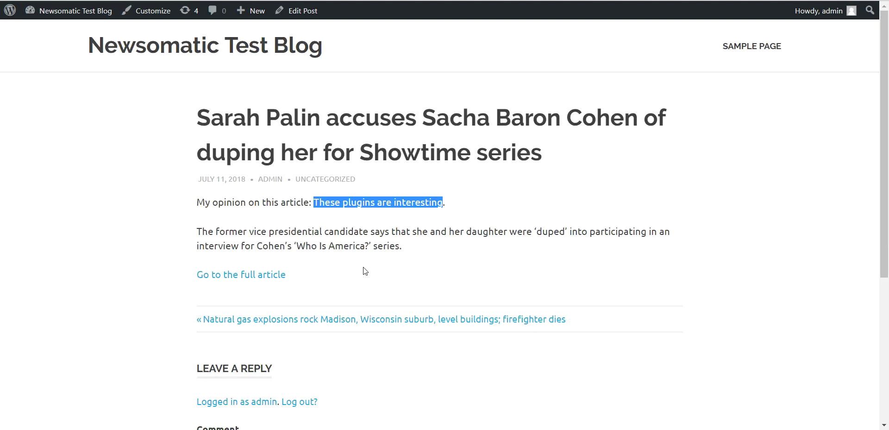
click(463, 204)
drag(448, 205, 443, 203)
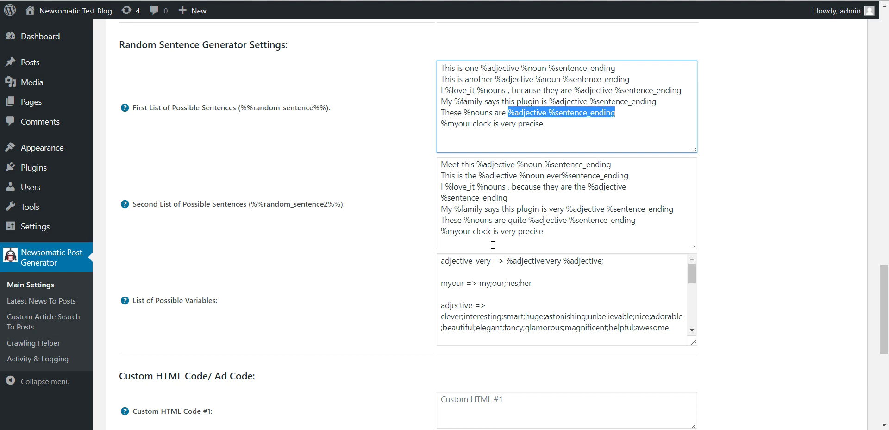
Check the %nouns placeholder of that template against the values of the nouns variable.
drag(444, 113, 495, 113)
scroll(463, 303, down, 5)
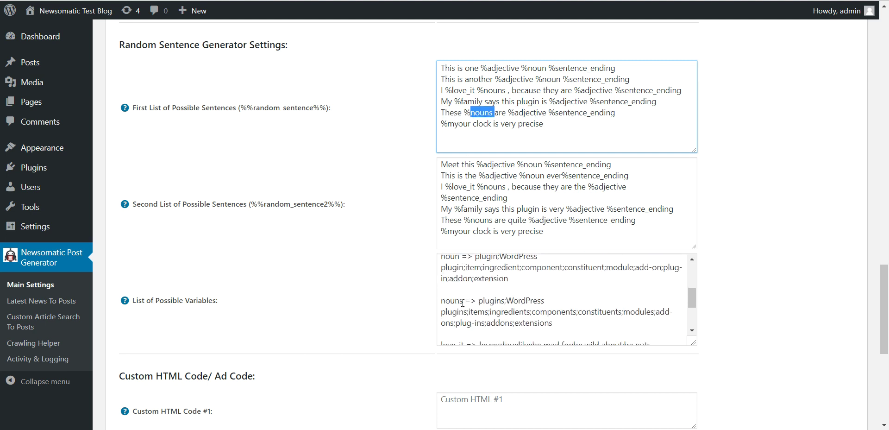
double_click(454, 301)
double_click(489, 301)
click(477, 312)
double_click(503, 312)
double_click(554, 312)
double_click(602, 313)
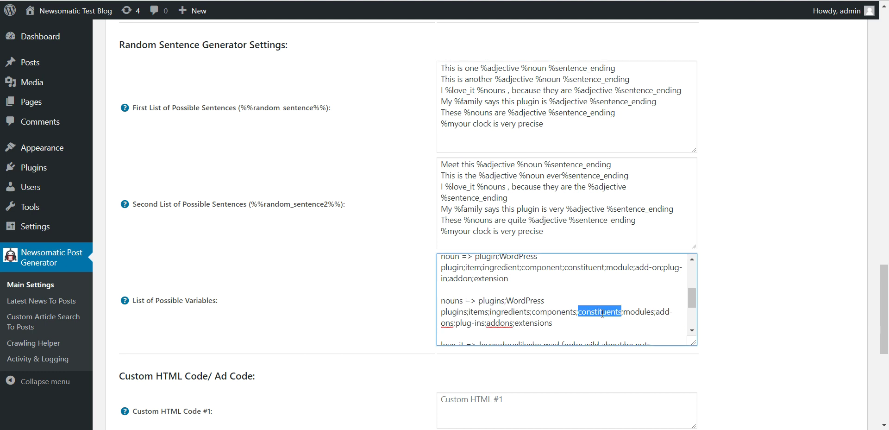
click(641, 312)
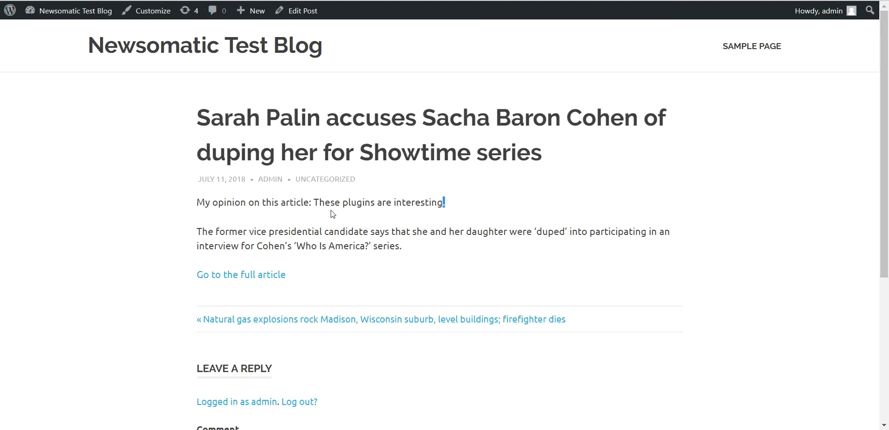
Match the word "interesting" in the post's opinion sentence with the %adjective placeholder in the first sentence list.
click(323, 203)
double_click(404, 202)
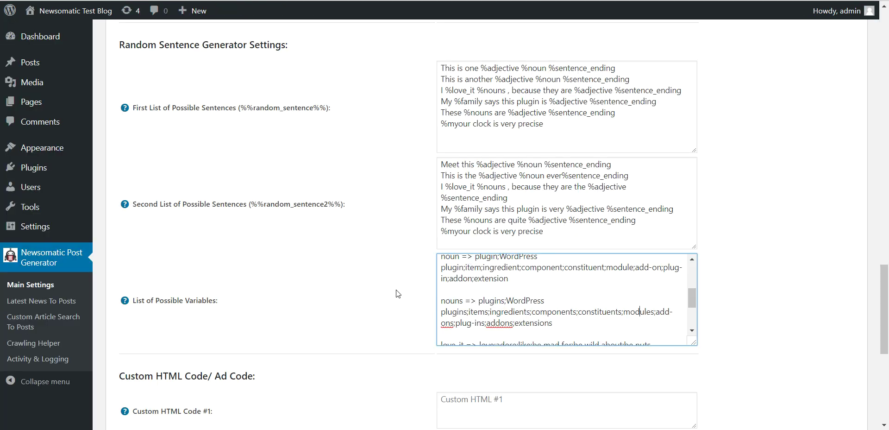
scroll(397, 293, up, 1)
click(453, 170)
double_click(531, 170)
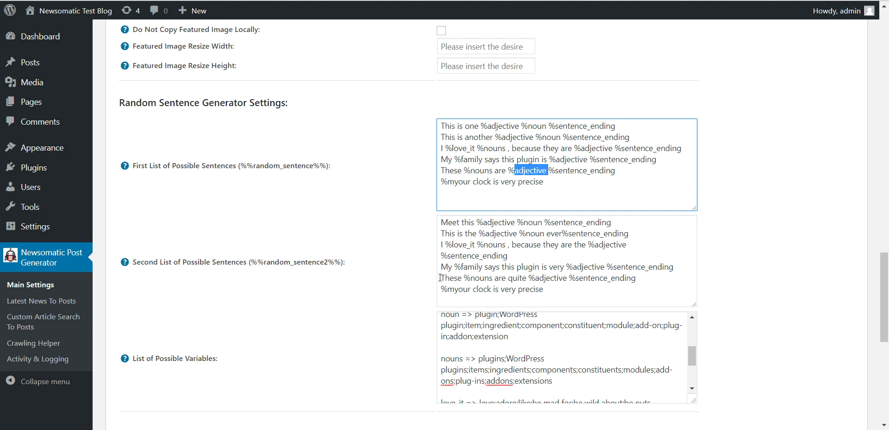
Examine the possible values of the adjective variable and compare them with the adjective used in the post.
scroll(446, 272, down, 5)
scroll(475, 298, up, 1)
scroll(475, 298, up, 3)
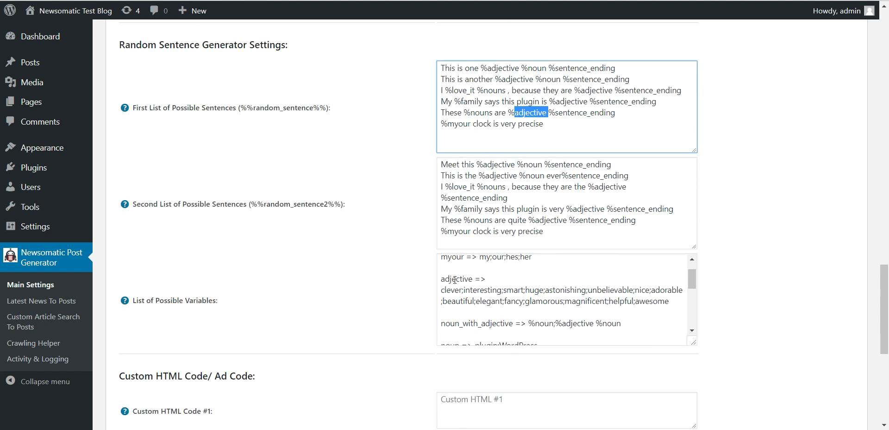
double_click(457, 281)
double_click(456, 301)
double_click(476, 290)
click(512, 291)
double_click(512, 290)
double_click(534, 290)
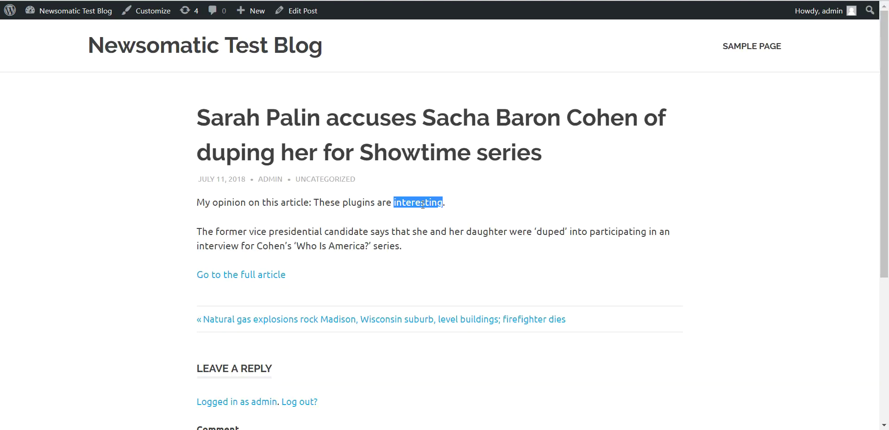
click(422, 204)
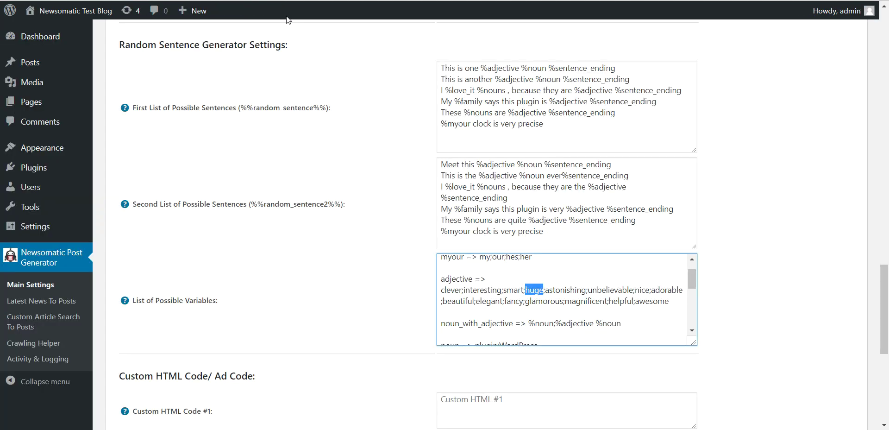
Examine the punctuation options of the sentence_ending variable at the end of the variables list.
scroll(474, 266, down, 3)
scroll(491, 296, up, 1)
scroll(498, 311, down, 1)
drag(517, 341, 519, 341)
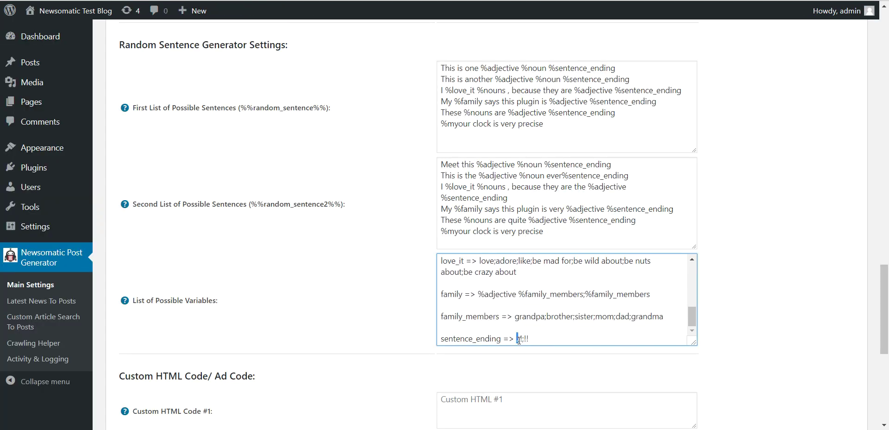
drag(524, 340, 528, 340)
click(493, 326)
scroll(493, 325, up, 4)
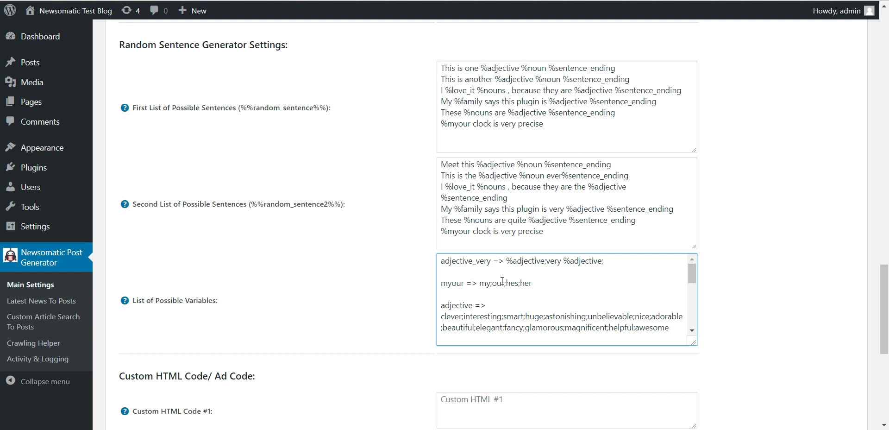
Examine how the adjective_very variable nests the %adjective variable in both of its values.
double_click(449, 262)
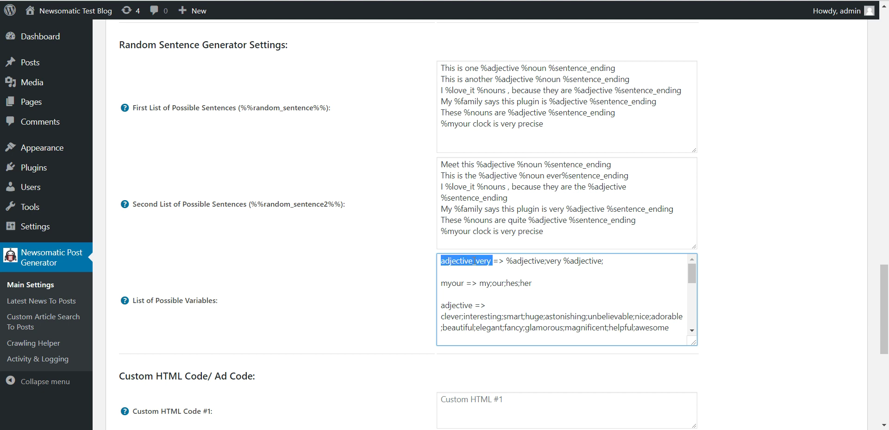
drag(508, 262, 545, 261)
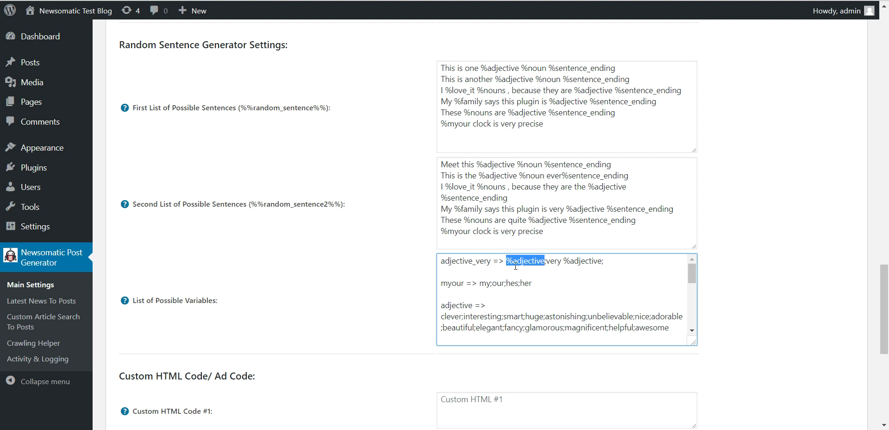
double_click(463, 262)
drag(507, 262, 546, 261)
click(546, 261)
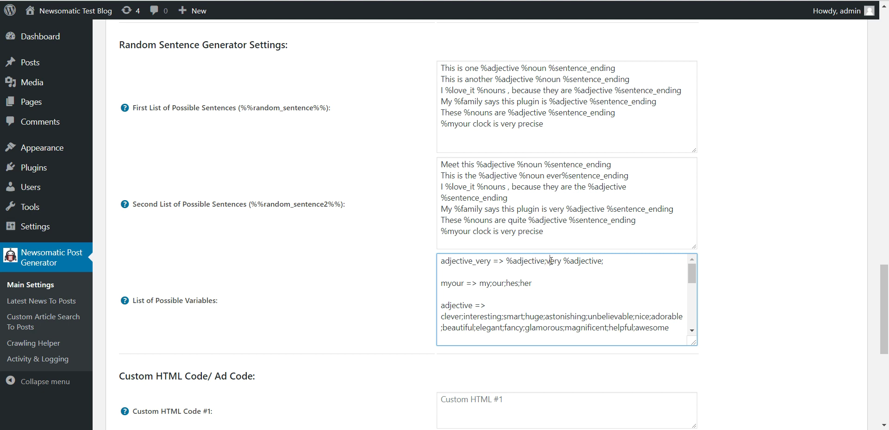
drag(570, 261, 604, 261)
click(537, 266)
Check the Politics rule's run status and open the natural gas explosions and China state media posts from the blog in new tabs.
click(185, 1)
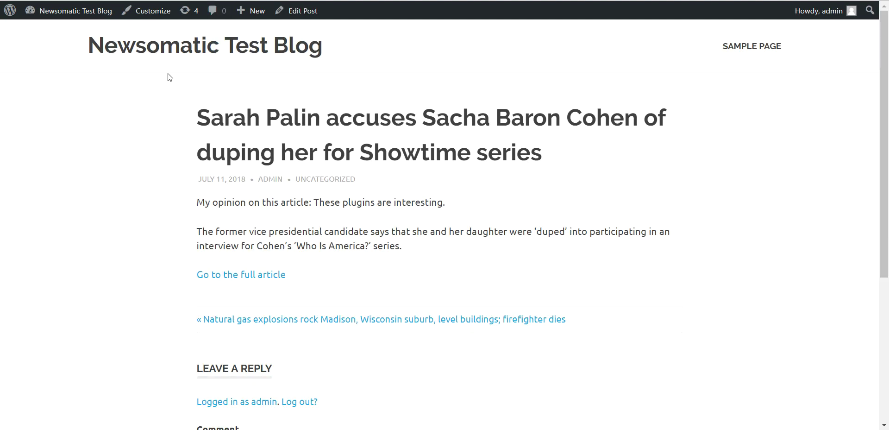
key(ctrl+Tab)
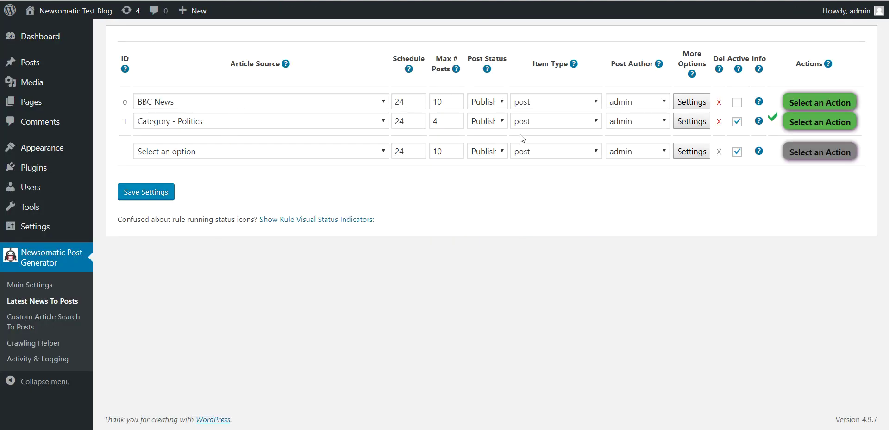
key(ctrl+Tab)
click(109, 50)
scroll(372, 196, down, 3)
right_click(423, 124)
click(429, 135)
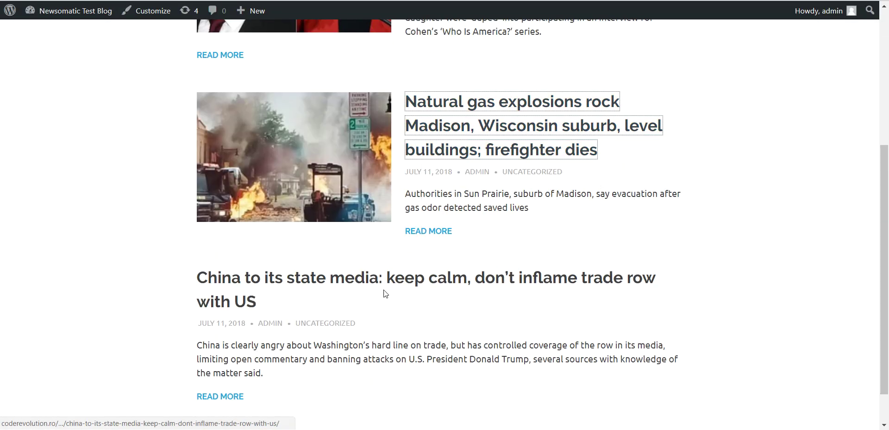
right_click(388, 269)
click(403, 278)
scroll(359, 268, down, 1)
scroll(360, 269, up, 5)
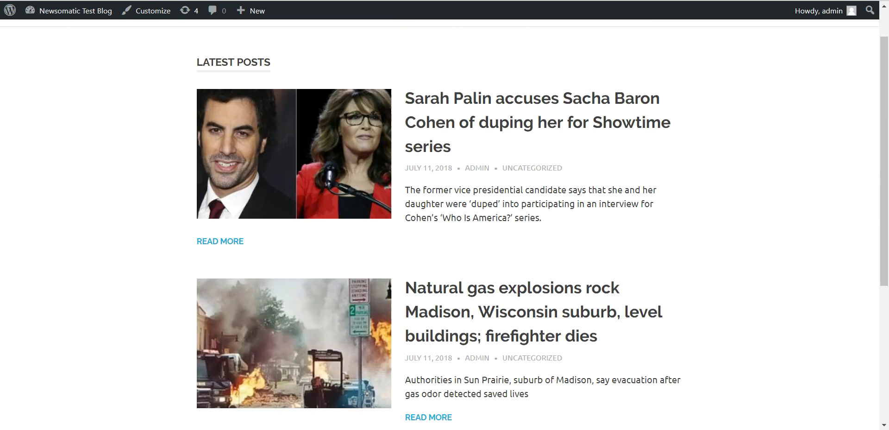
Review the random opinion sentences in the natural gas explosions and China state media posts and return to the blog's home page.
key(ctrl+Tab)
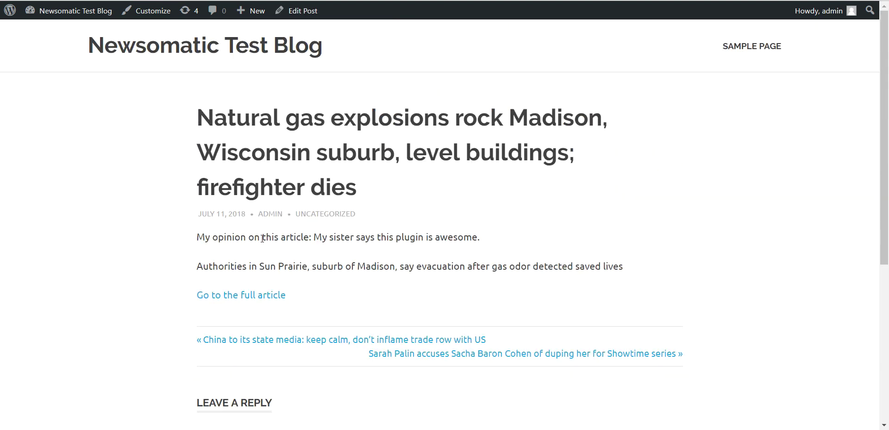
drag(317, 238, 478, 239)
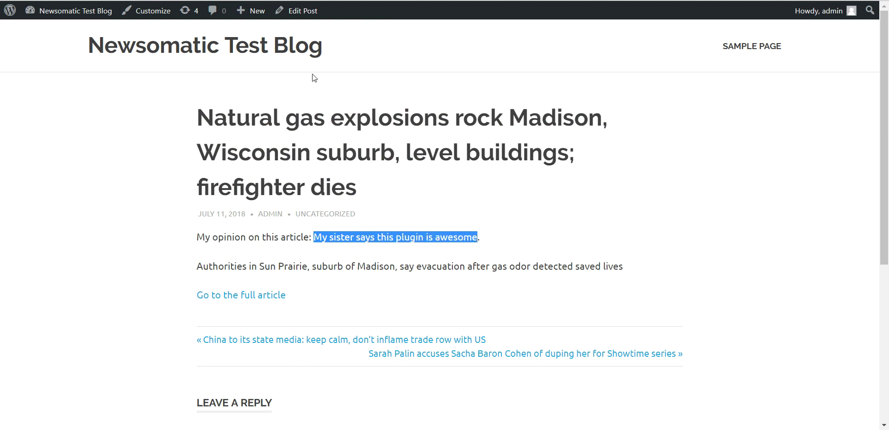
key(ctrl+Tab)
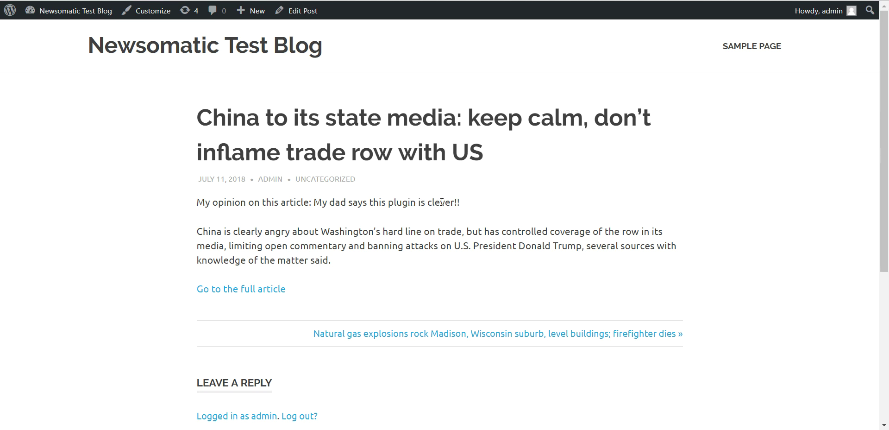
key(ctrl+Tab)
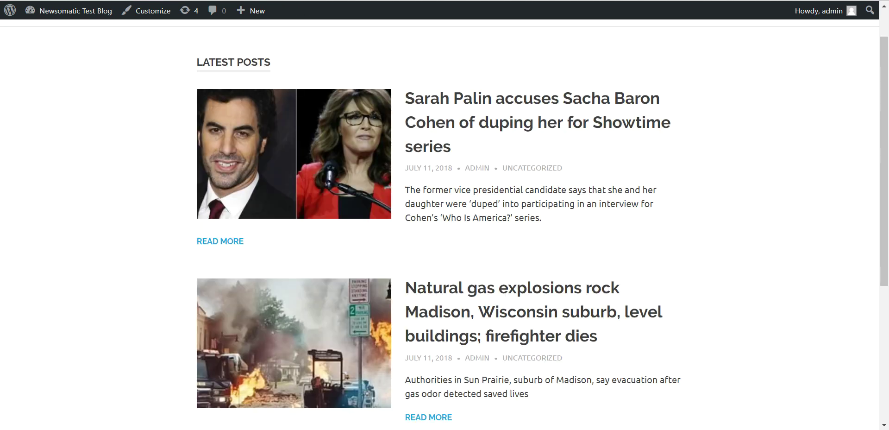
Examine the first and second random sentence lists and their %%random_sentence%% and %%random_sentence2%% variables in the main settings.
key(ctrl+Tab)
key(ctrl+shift+Tab)
key(ctrl+shift+Tab)
key(ctrl+Tab)
scroll(456, 141, up, 1)
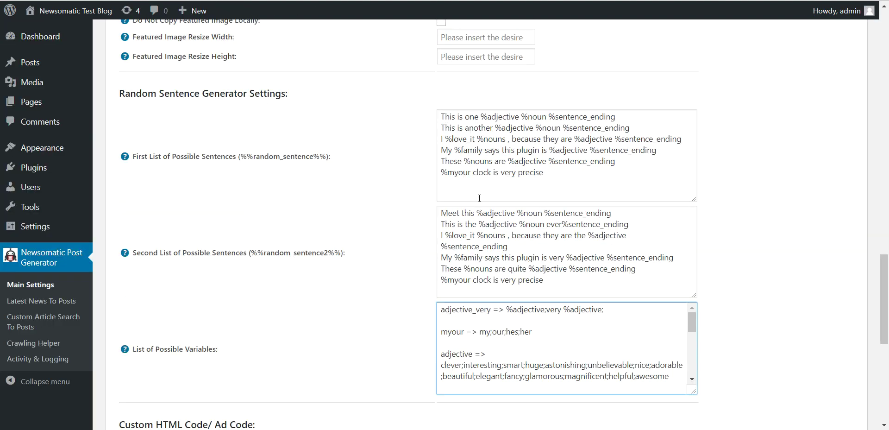
drag(442, 124, 560, 187)
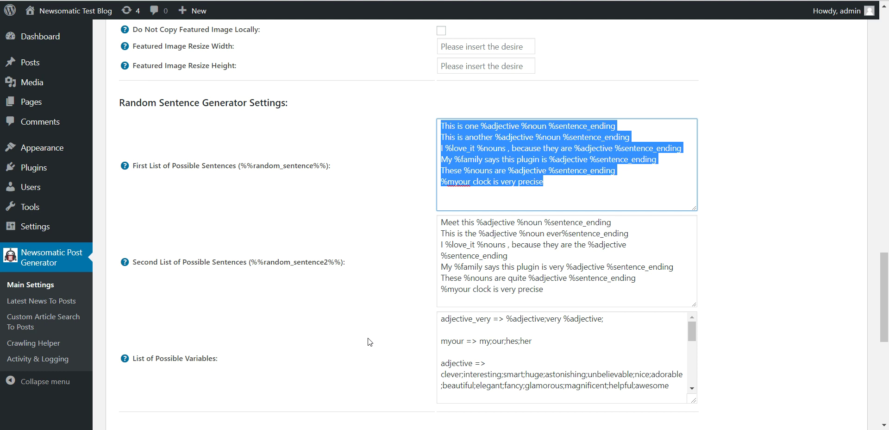
scroll(416, 185, down, 2)
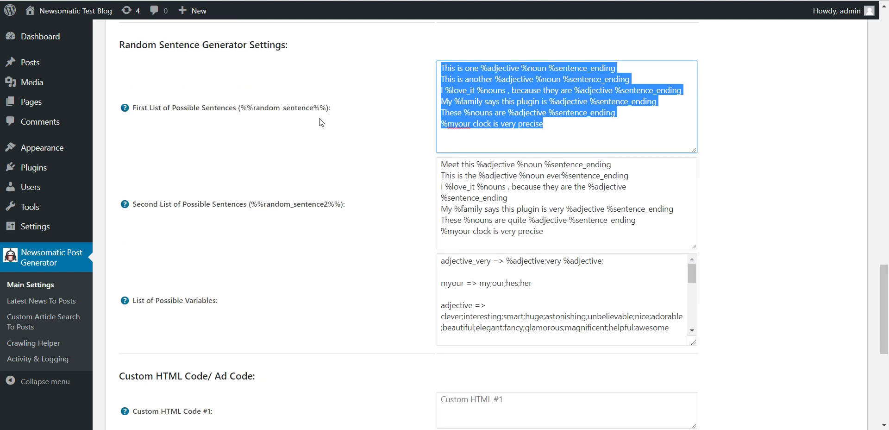
double_click(265, 107)
double_click(279, 204)
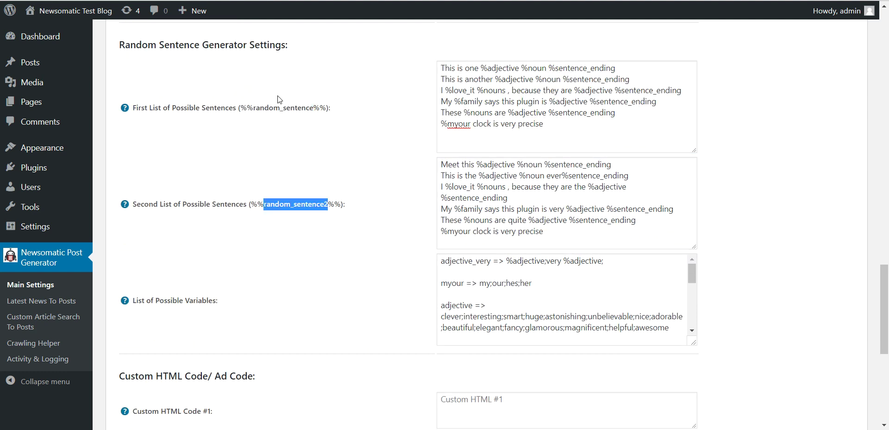
drag(254, 204, 338, 205)
Copy the %%custom_html%% variable from the help text of Custom HTML Code #1.
scroll(333, 208, down, 6)
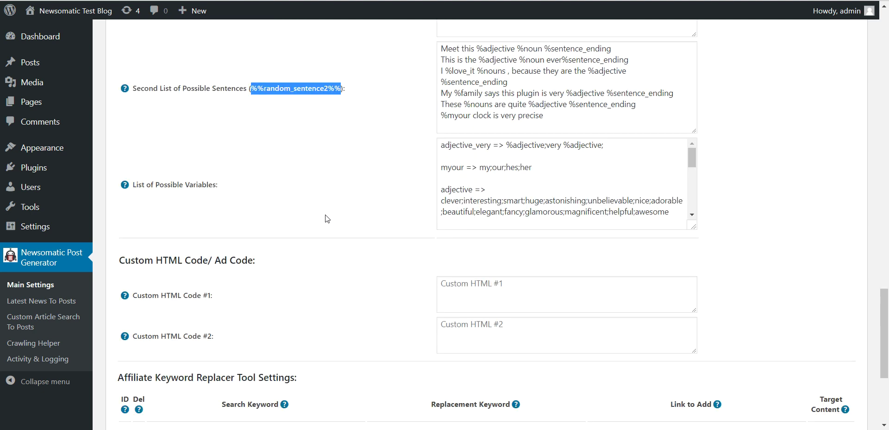
scroll(201, 145, up, 1)
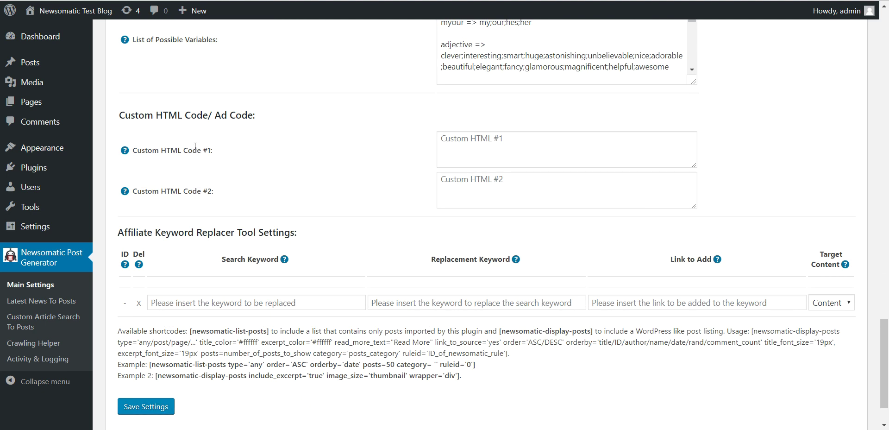
mouse_move(125, 150)
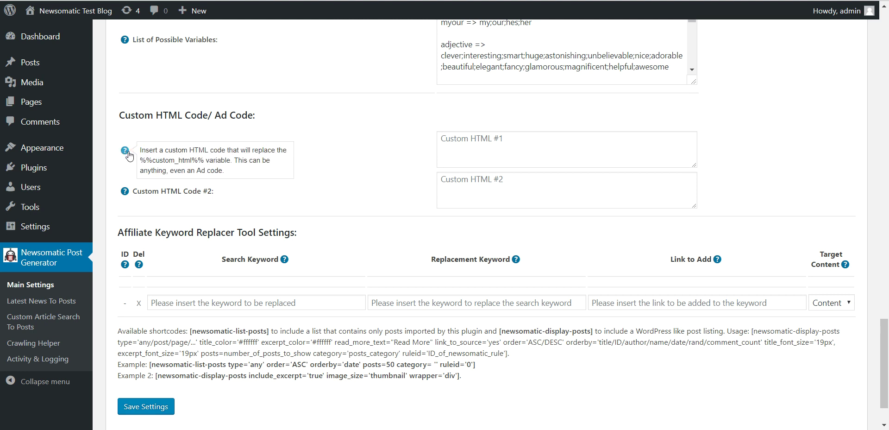
drag(140, 160, 202, 163)
key(ctrl+c)
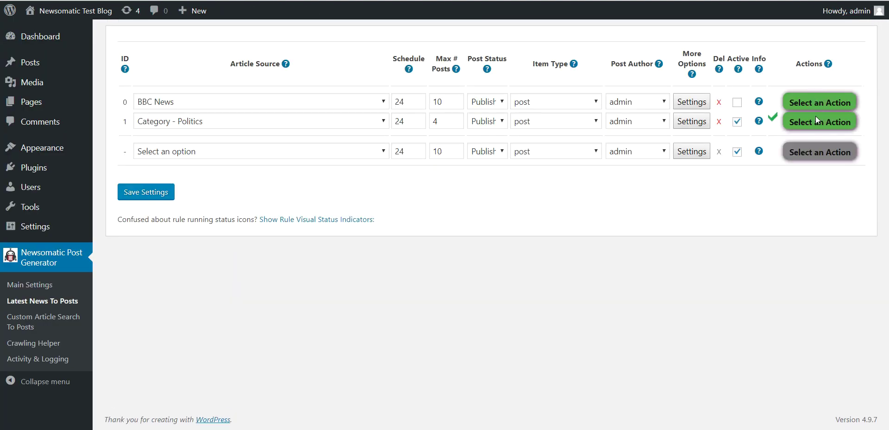
Permanently delete all posts generated by the Category - Politics rule.
click(816, 118)
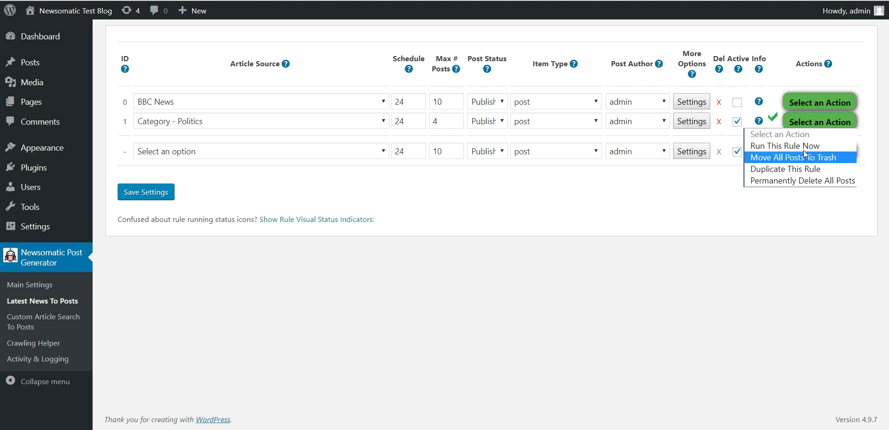
click(796, 181)
key(Return)
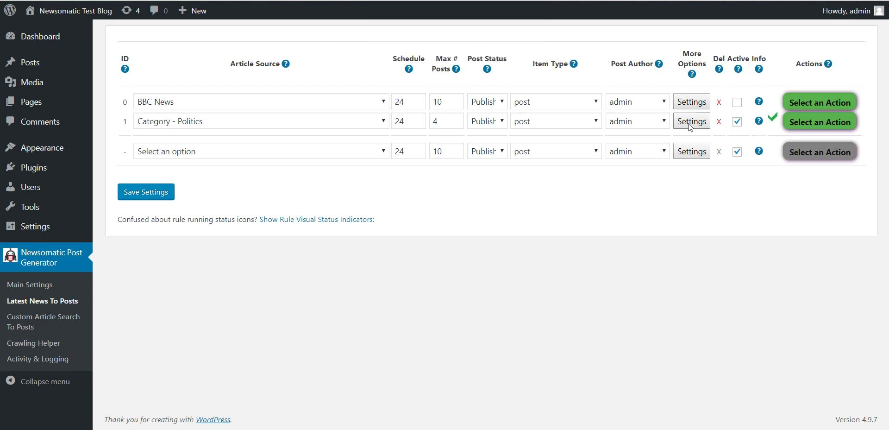
Replace the first line of the Politics rule's generated post content with %%custom_html%%<br/> and save the rule settings.
click(689, 124)
drag(410, 85, 635, 88)
key(ctrl+v)
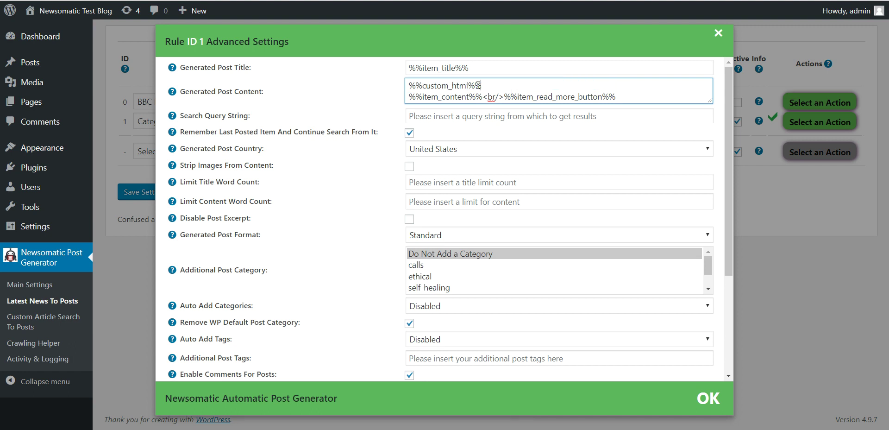
drag(483, 97, 505, 97)
key(ctrl+c)
click(493, 87)
key(ctrl+v)
click(150, 176)
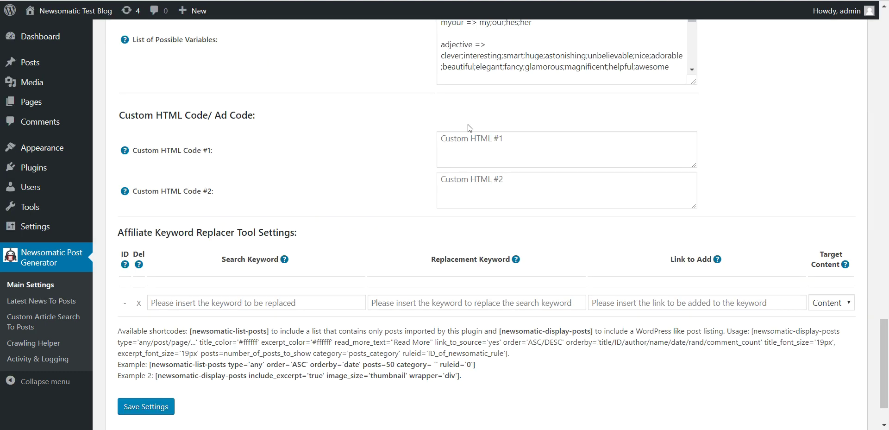
Fill Custom HTML Code #1 with a sentence introducing the author from CodeRevolution, wrapped in <strong> tags.
click(461, 136)
text(<)
mouse_move(297, 429)
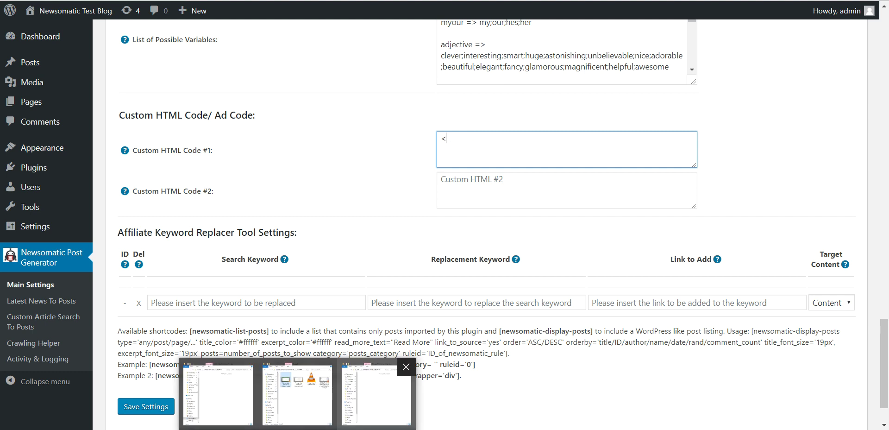
text(strong>)
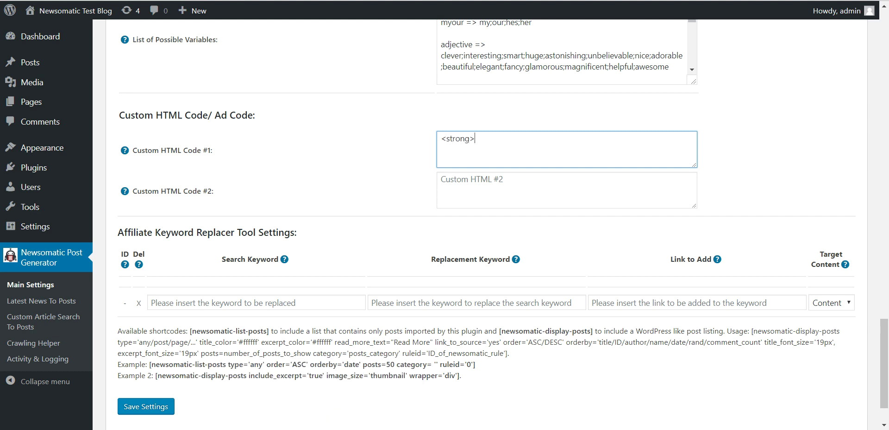
text(I am Szabi from CodeR)
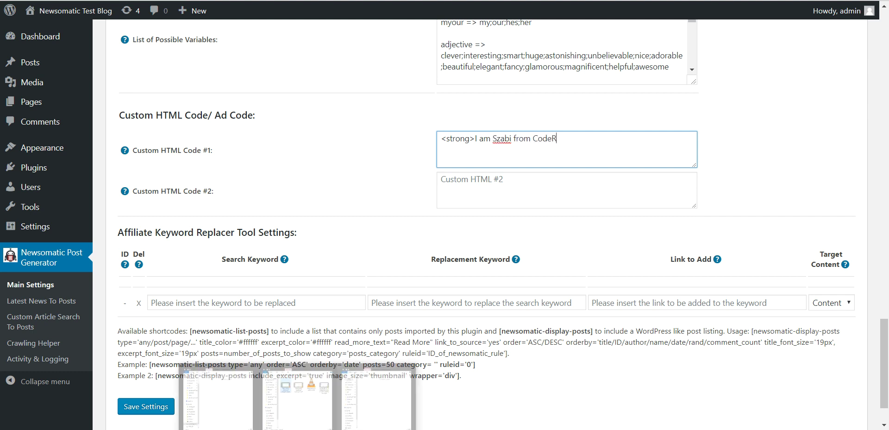
text(evolution!)
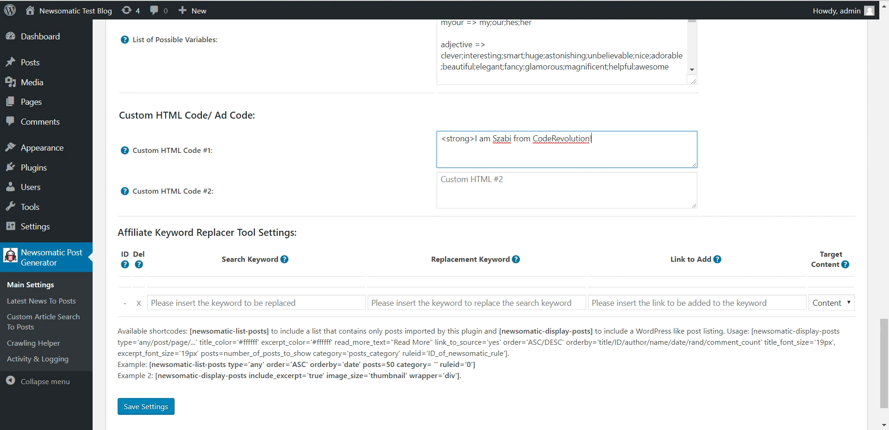
text(</strong>)
Copy the first code into Custom HTML Code #2, change it to <strong>My custom ad code</strong>, and save the settings.
key(ctrl+a)
key(ctrl+c)
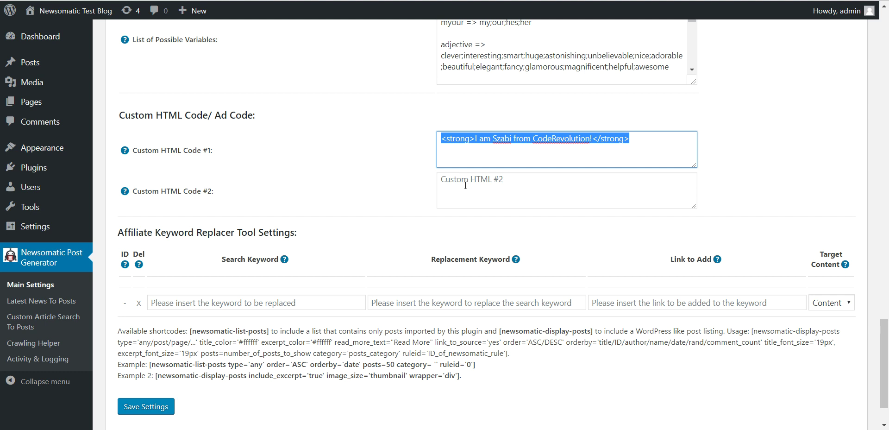
click(466, 191)
key(ctrl+v)
drag(476, 180, 595, 177)
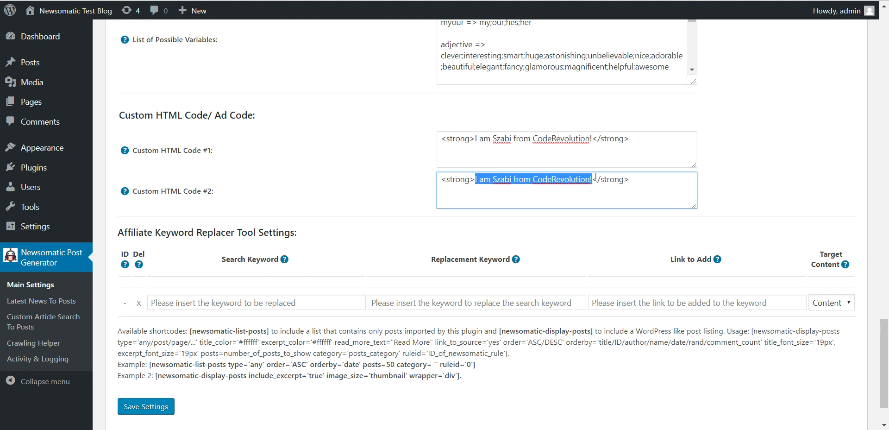
text(My custom ad code)
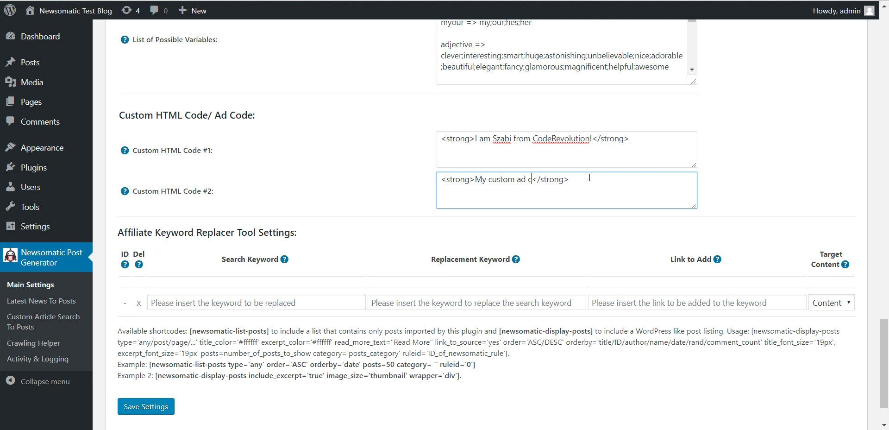
click(158, 407)
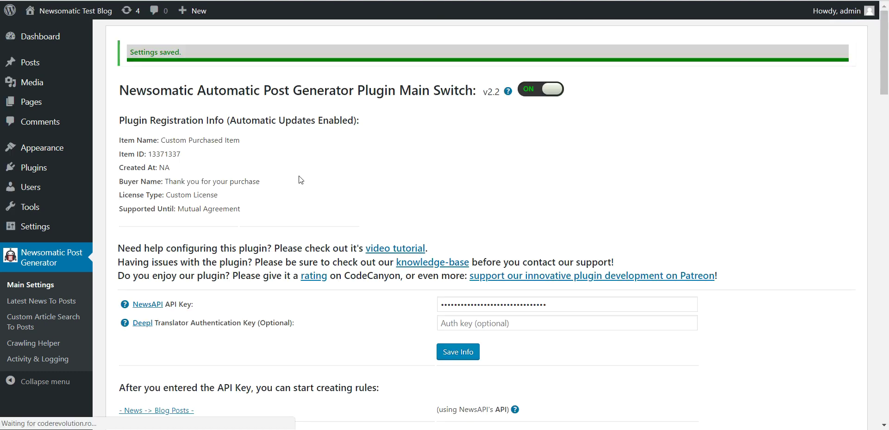
Add %%custom_html2%%<br/> after %%custom_html%%<br/> in the Politics rule's generated post content and save the rule settings.
scroll(310, 197, down, 20)
scroll(310, 215, down, 2)
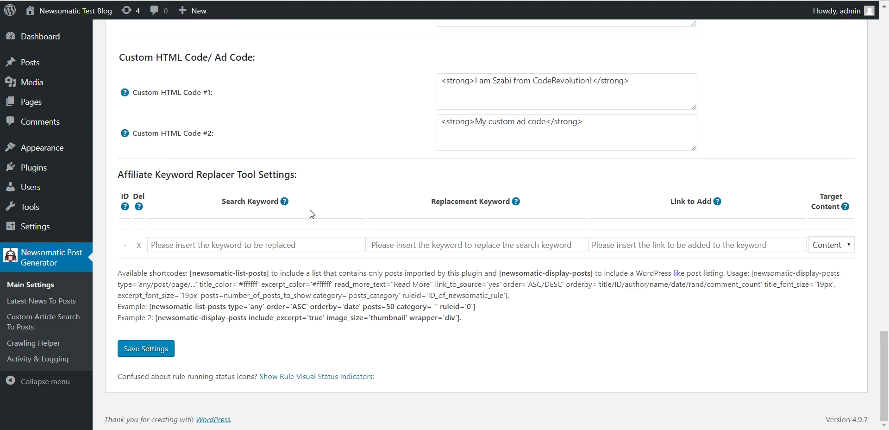
scroll(325, 185, up, 1)
mouse_move(166, 158)
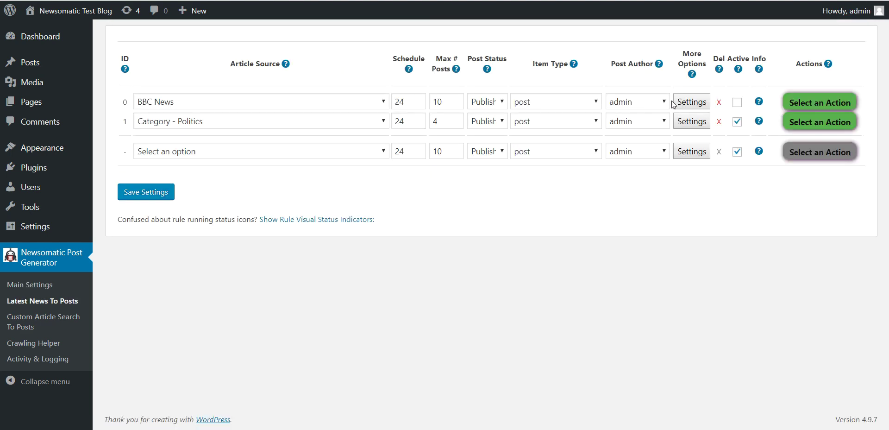
click(691, 121)
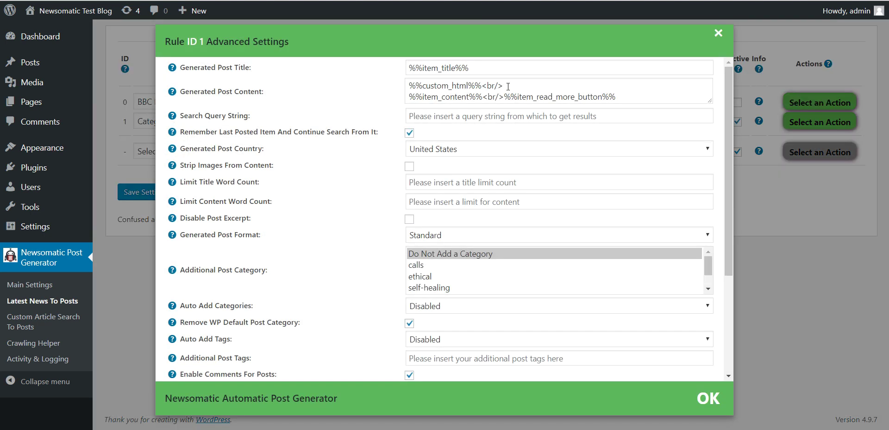
drag(508, 86, 394, 89)
click(509, 83)
key(ctrl+v)
click(563, 85)
text(2)
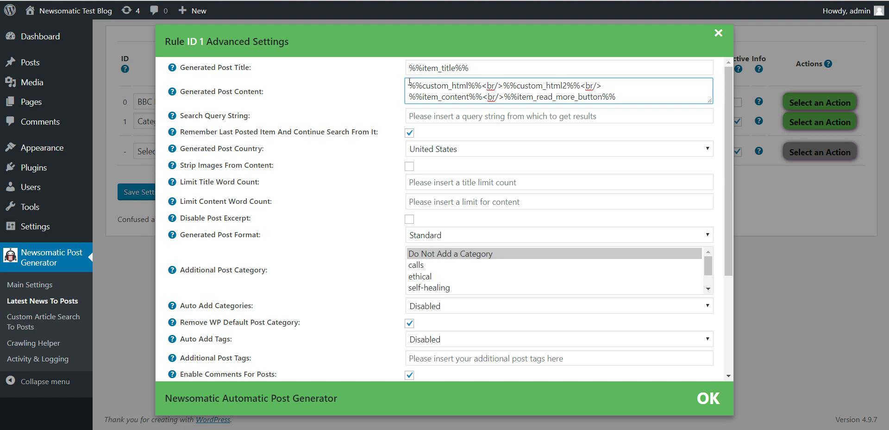
click(134, 188)
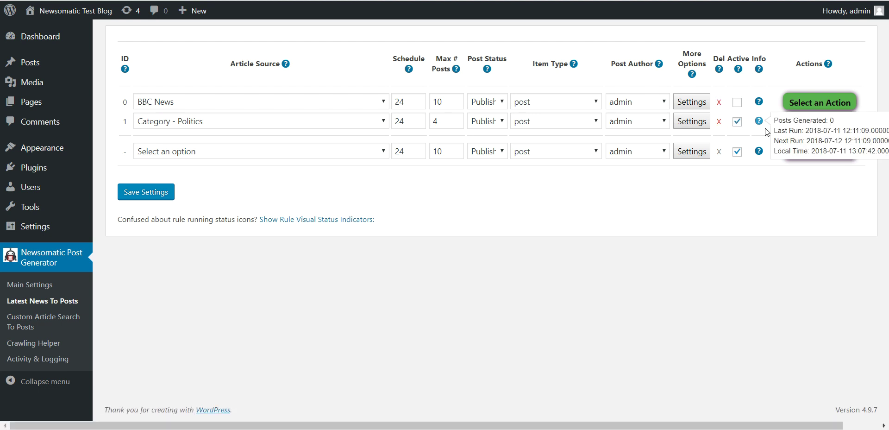
Move the Politics rule's existing posts to trash, run the rule, and check its generated post content.
click(804, 121)
click(801, 162)
key(Return)
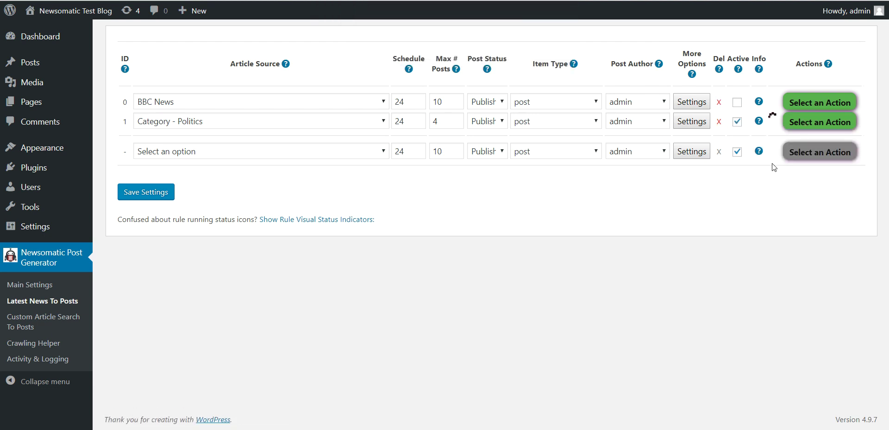
click(799, 117)
click(788, 146)
key(Return)
click(692, 121)
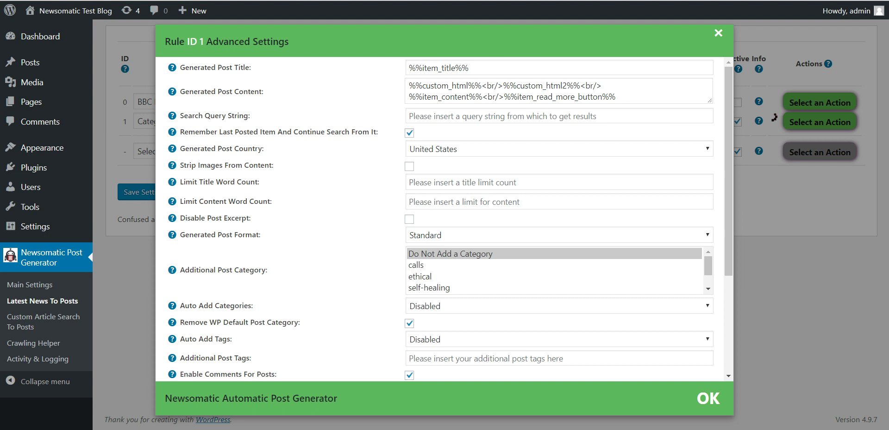
click(755, 226)
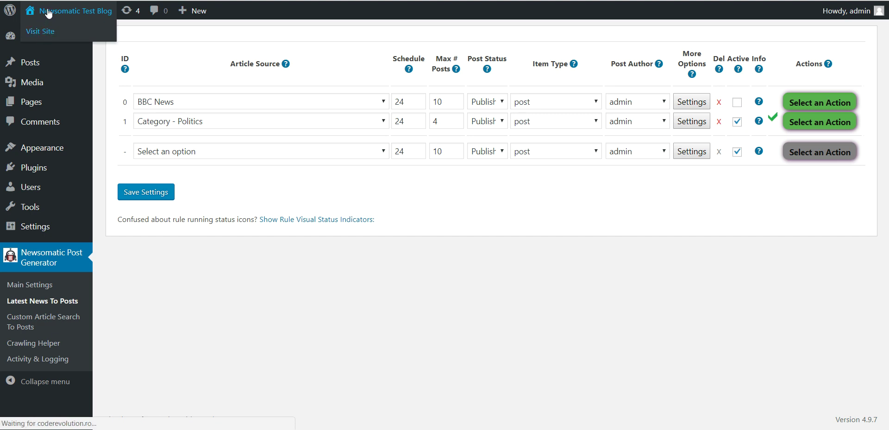
Visit the blog, open the newest post about the Showtime series, and check the two custom HTML lines at its start.
right_click(49, 24)
key(Escape)
right_click(40, 33)
click(40, 34)
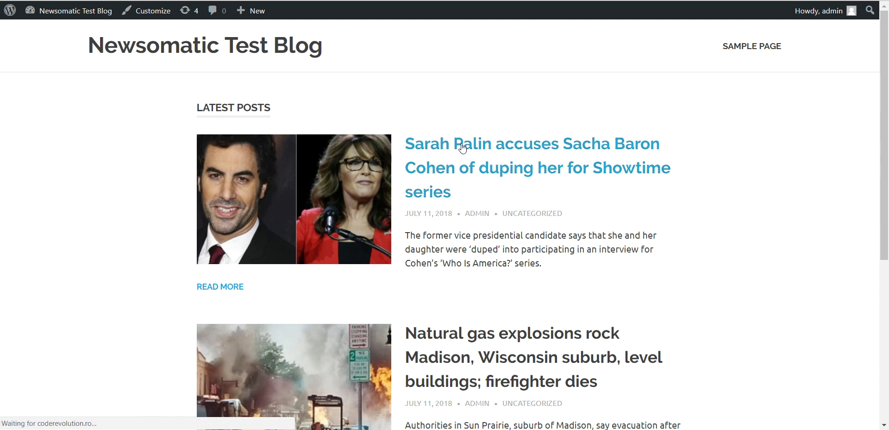
click(463, 147)
drag(196, 145, 374, 152)
drag(197, 158, 290, 162)
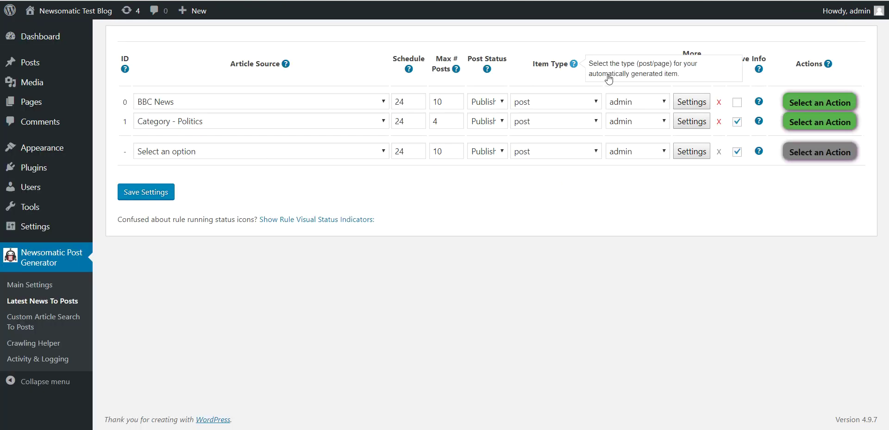
Review the Politics rule's advanced settings and return to the custom HTML codes in the main settings.
click(692, 121)
scroll(420, 235, down, 2)
scroll(420, 236, up, 2)
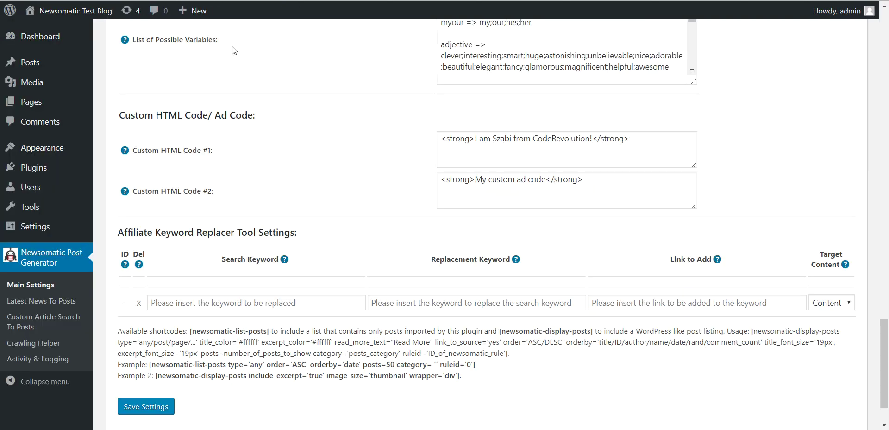
Examine the Affiliate Keyword Replacer Tool's Search Keyword, Replacement Keyword and Link to Add columns and their help texts.
scroll(214, 145, down, 1)
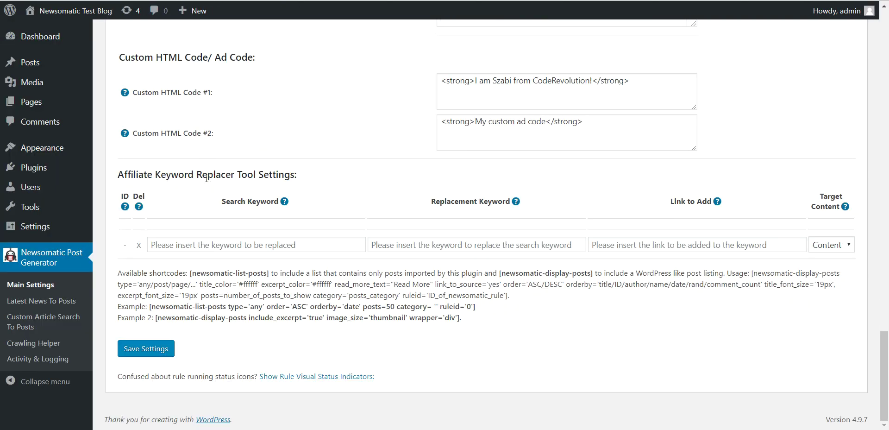
drag(119, 172, 259, 175)
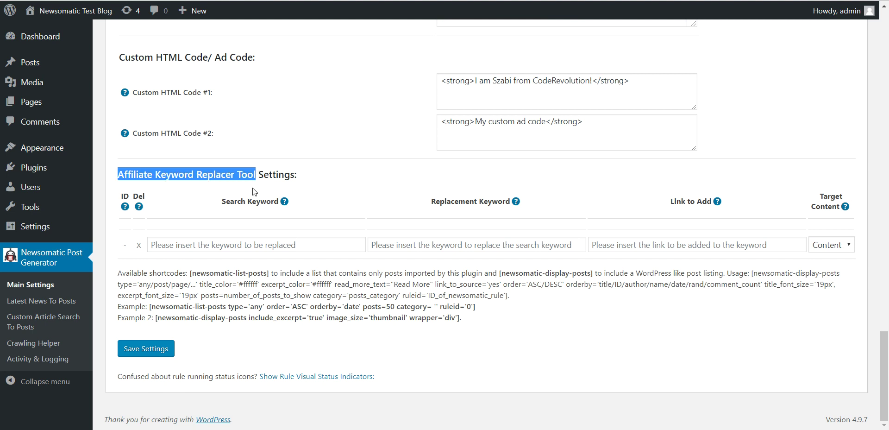
drag(223, 202, 280, 203)
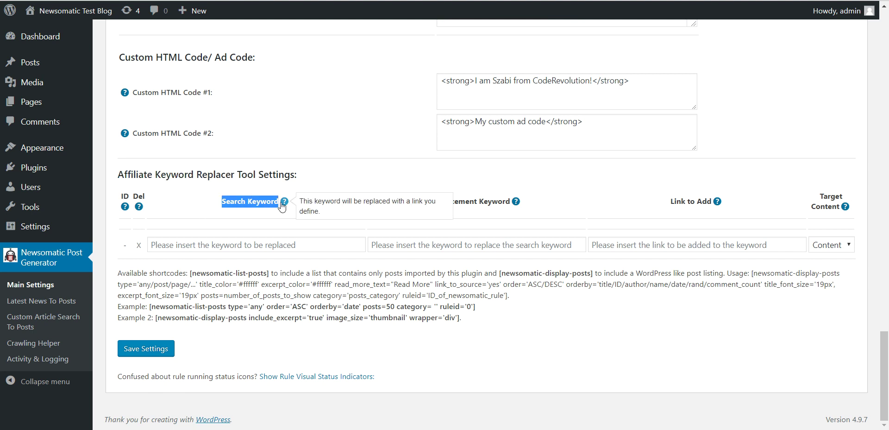
click(433, 198)
drag(434, 198, 508, 202)
click(672, 206)
drag(672, 206, 713, 204)
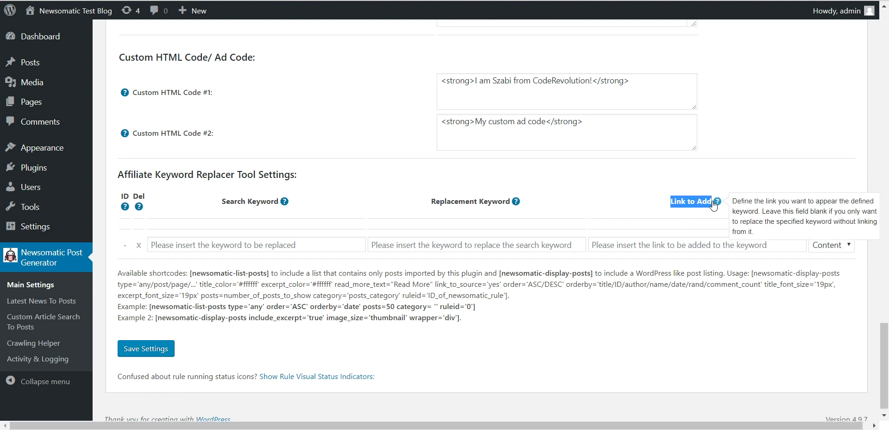
Examine the Target Content column of the Affiliate Keyword Replacer Tool and its available options.
click(714, 164)
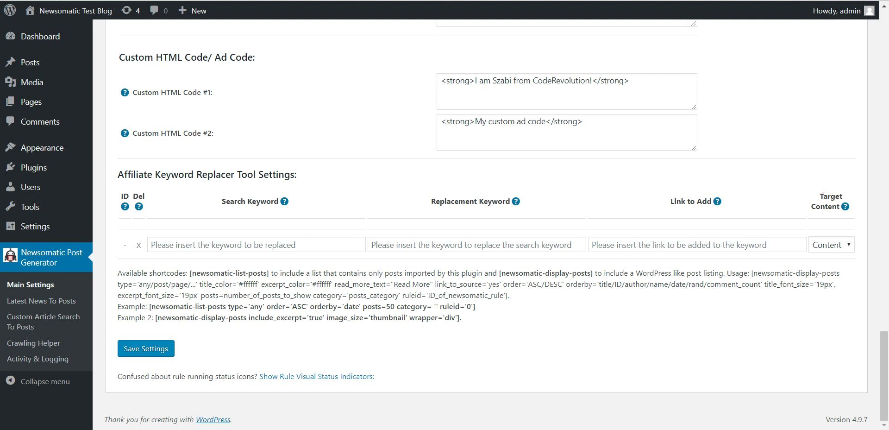
drag(822, 195, 840, 208)
click(827, 244)
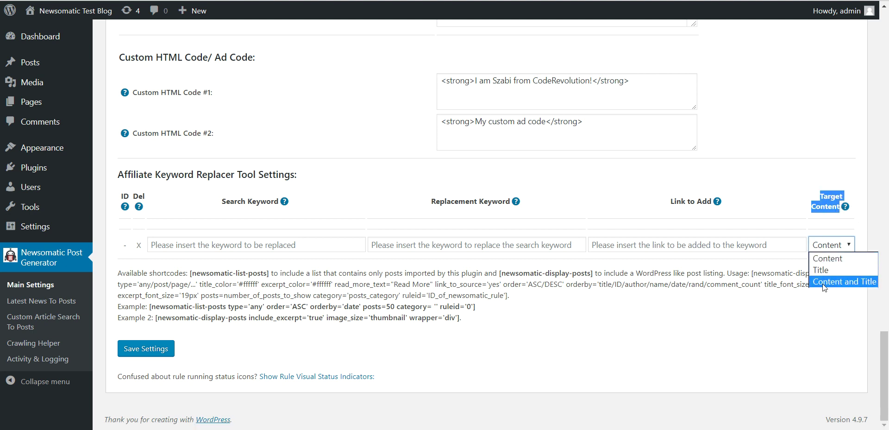
click(426, 321)
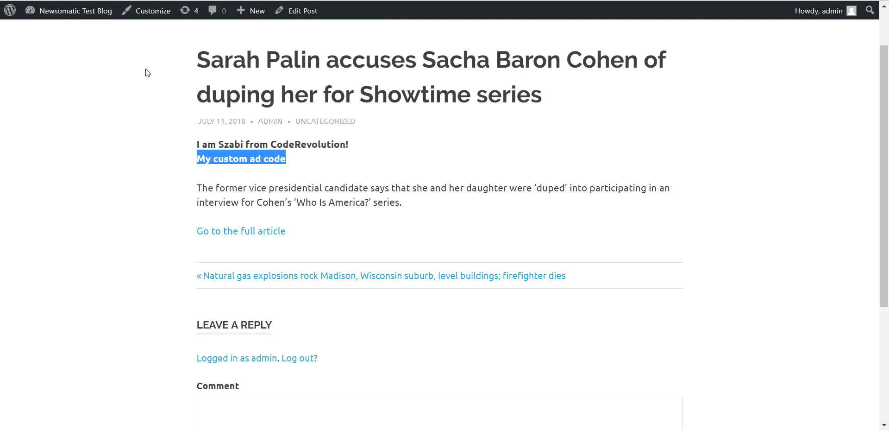
Add a keyword rule replacing "Sarah", copied from the post title, with "John", target it at Title, and save the settings.
click(139, 92)
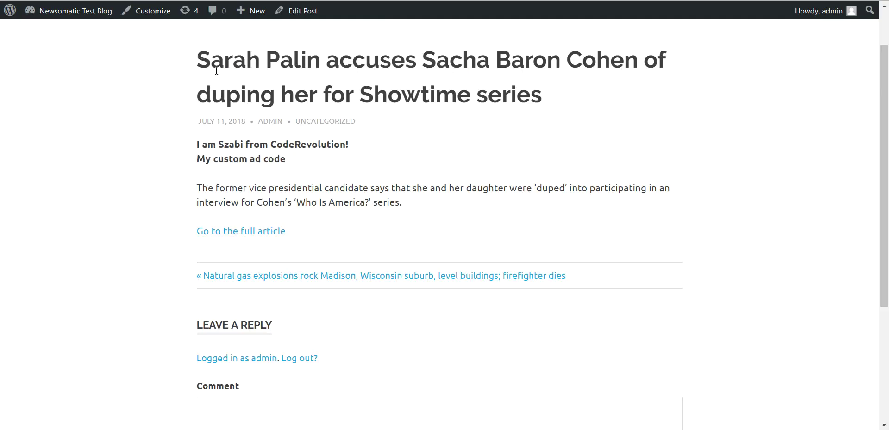
drag(205, 58, 258, 60)
key(ctrl+c)
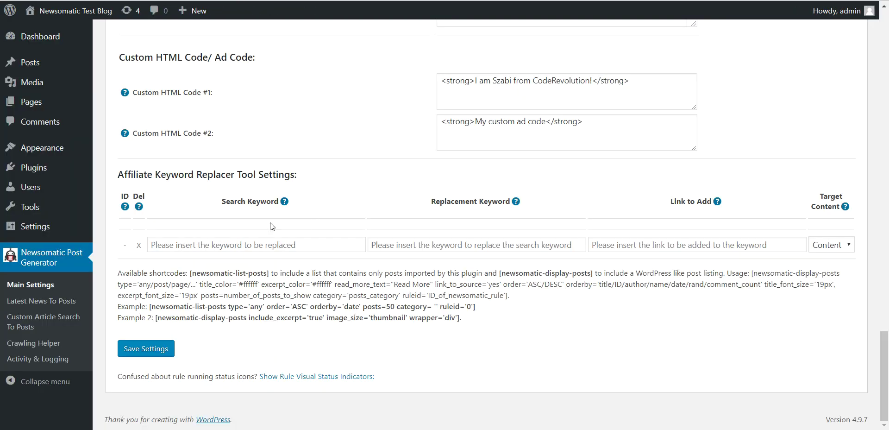
click(199, 239)
key(ctrl+v)
key(Tab)
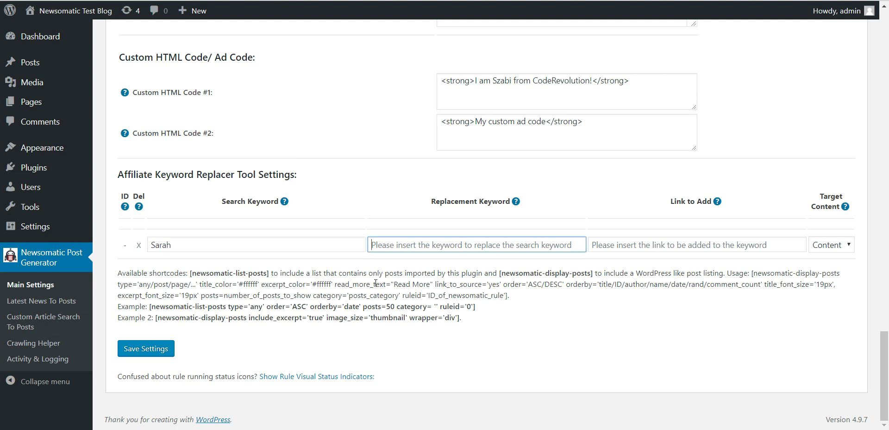
text(John)
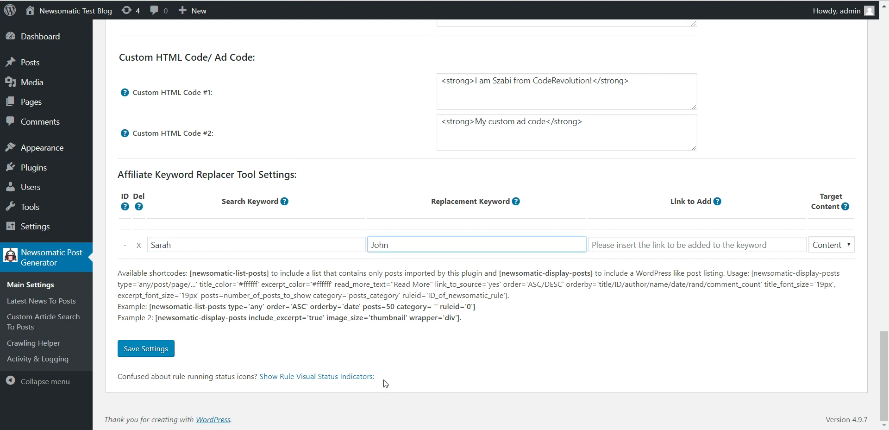
click(832, 245)
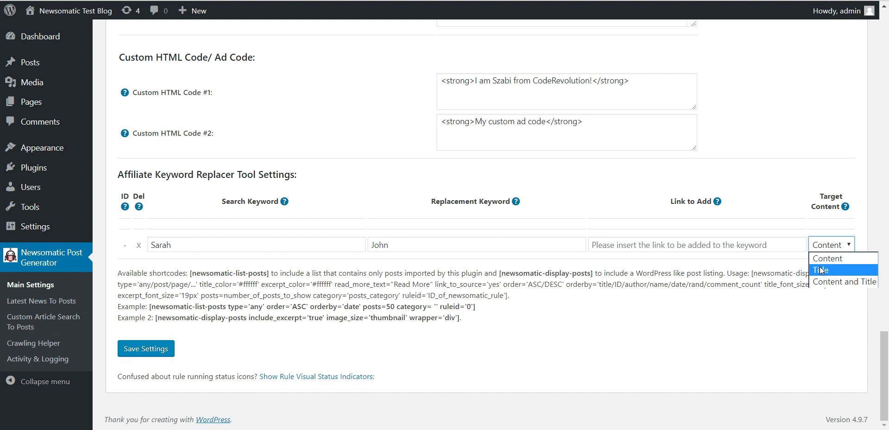
click(821, 269)
click(155, 351)
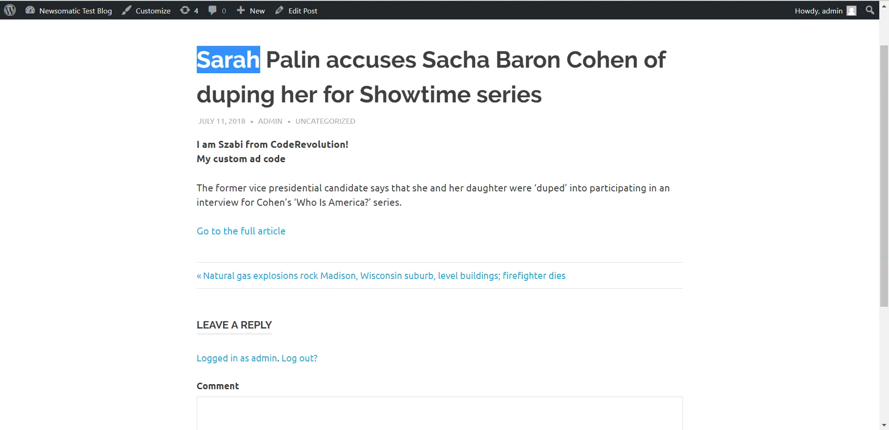
Reload the Showtime post to check its title, and review the saved keyword rule in the replacer settings.
key(F5)
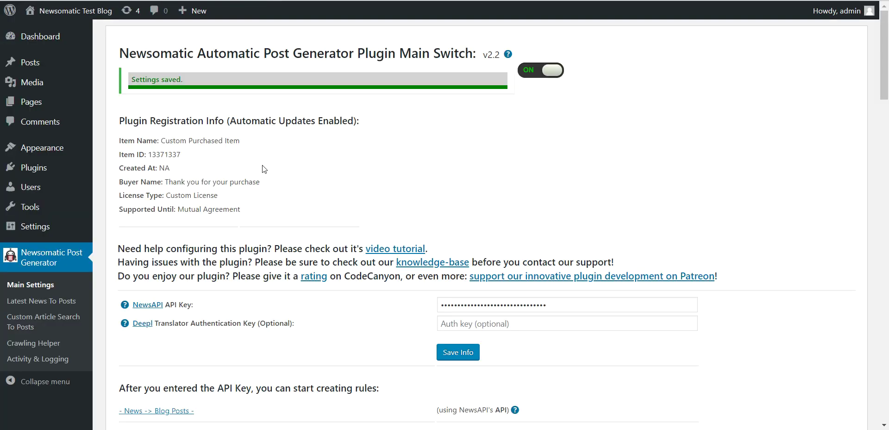
scroll(239, 278, down, 15)
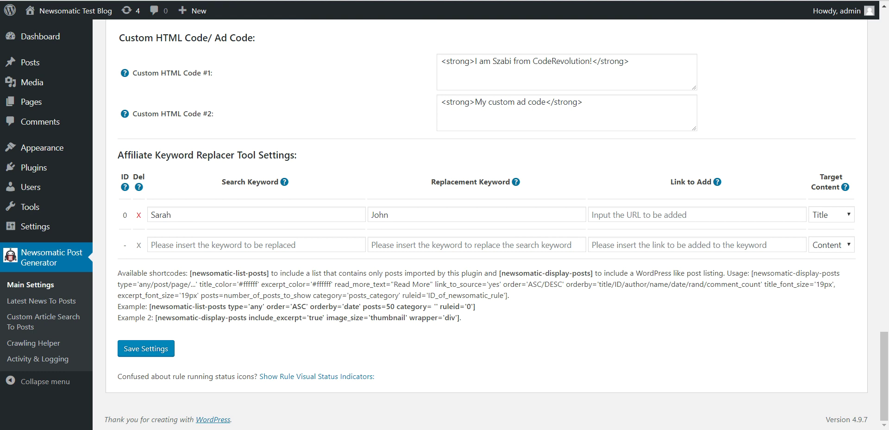
drag(181, 215, 153, 215)
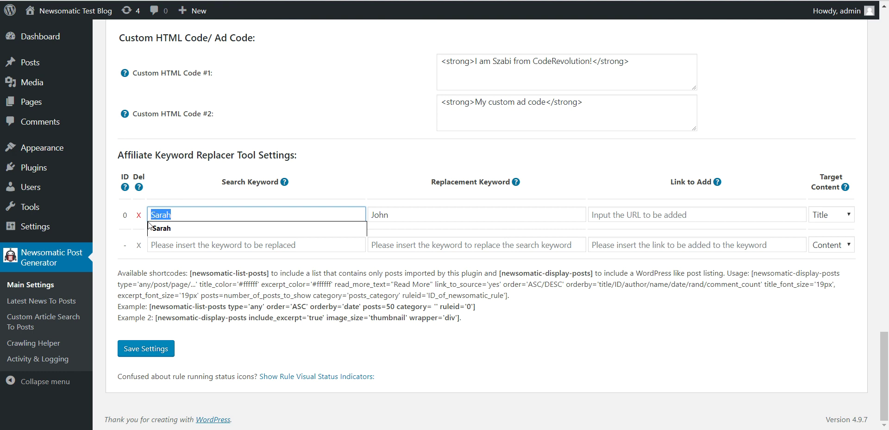
click(173, 217)
click(174, 227)
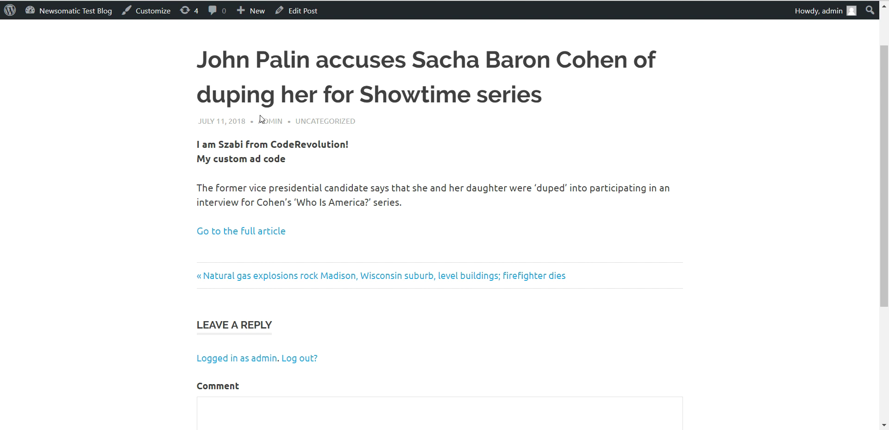
Add a second keyword rule replacing "accuses", copied from the post title, with "loves", target it at Title, and save the settings.
double_click(338, 65)
key(ctrl+c)
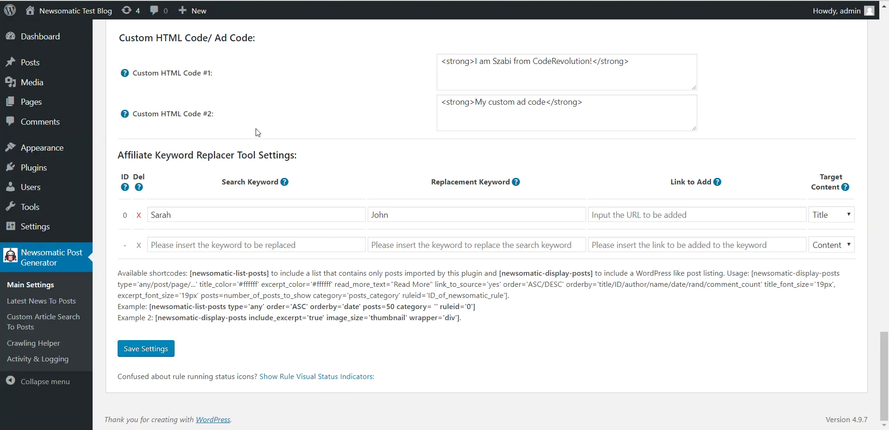
click(198, 245)
key(ctrl+v)
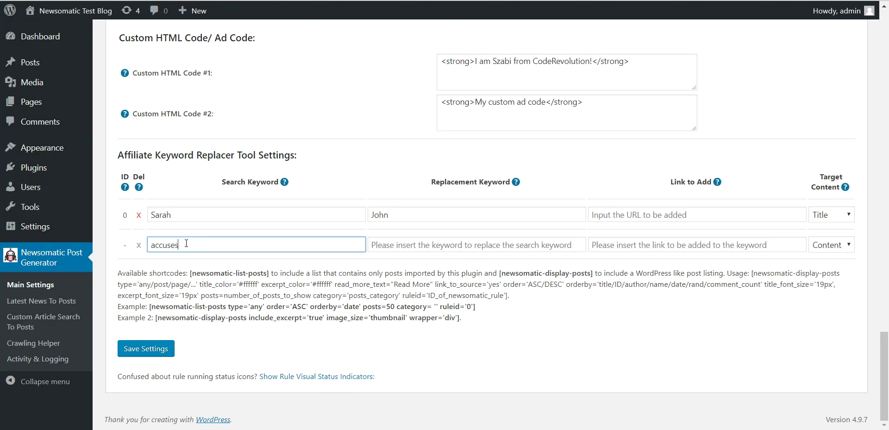
click(392, 248)
text(loves)
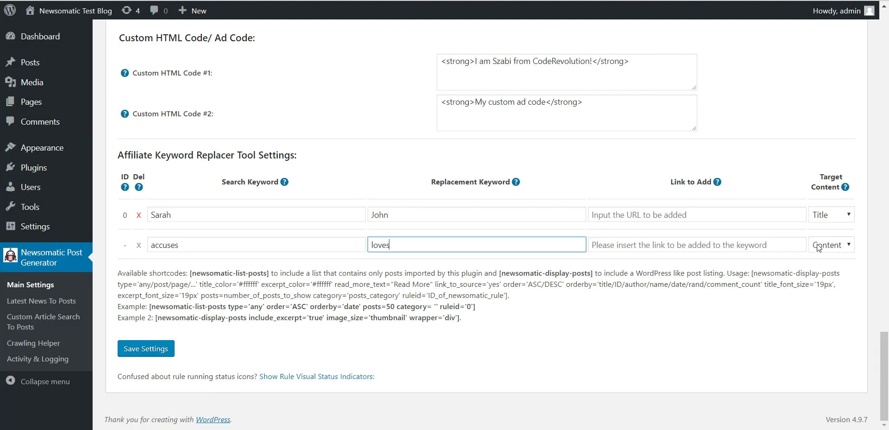
click(835, 245)
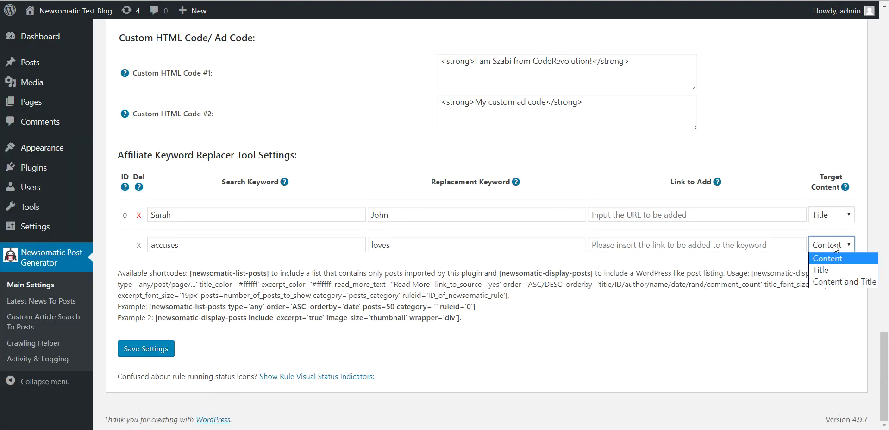
click(826, 271)
click(147, 351)
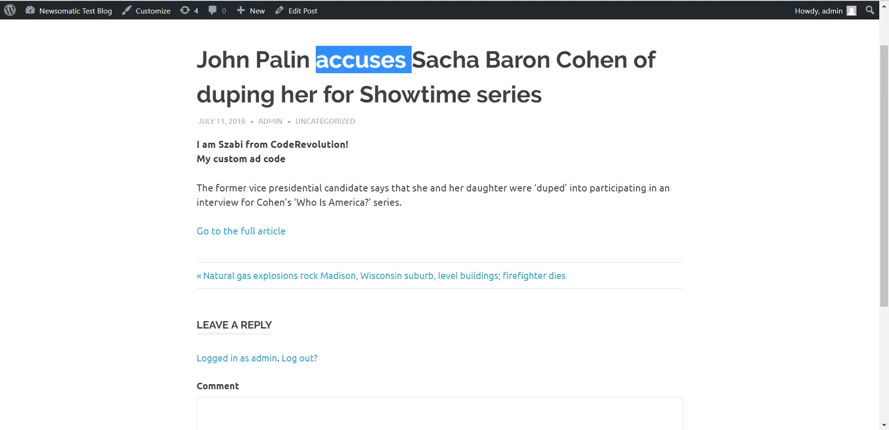
Reload the Showtime post to check the verb in its title, and return to the keyword replacer settings.
key(F5)
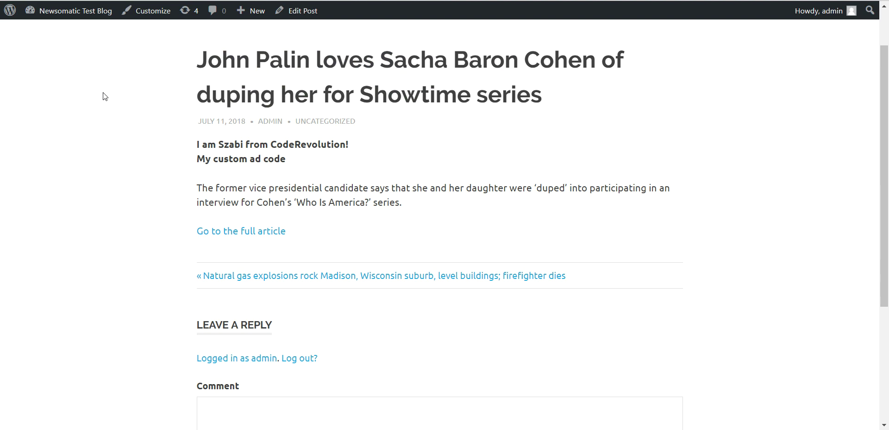
scroll(298, 91, up, 2)
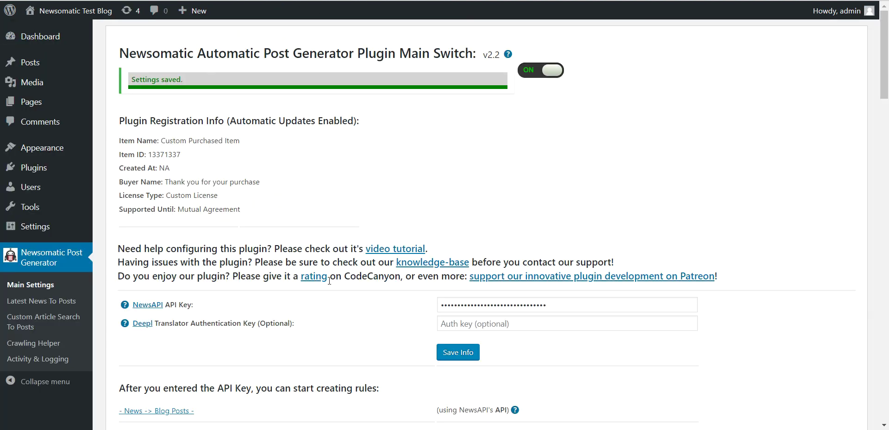
scroll(326, 271, down, 20)
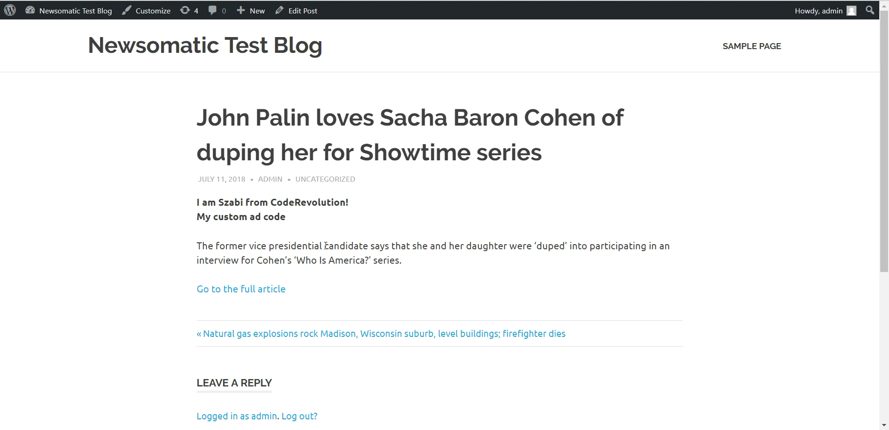
Add a third rule replacing the first name copied from the post's first custom HTML line with "Mike" in Content, and save the settings.
drag(330, 261, 364, 258)
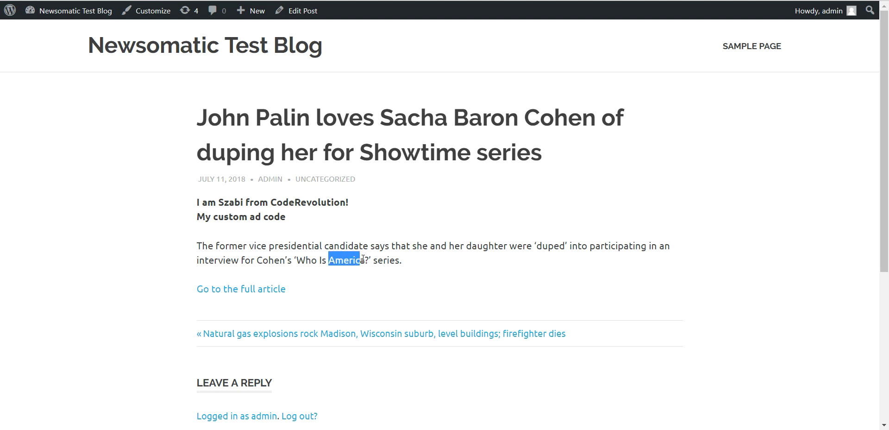
click(310, 249)
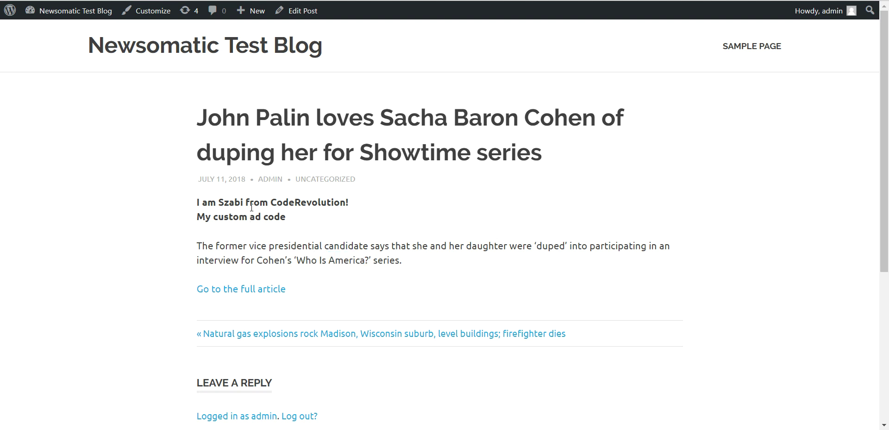
drag(272, 202, 295, 201)
drag(219, 202, 244, 202)
key(ctrl+c)
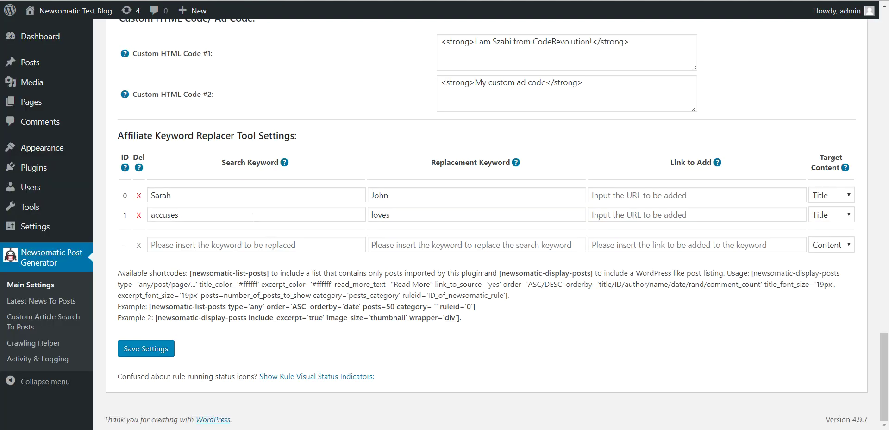
click(177, 249)
key(ctrl+v)
click(400, 244)
text(Mike)
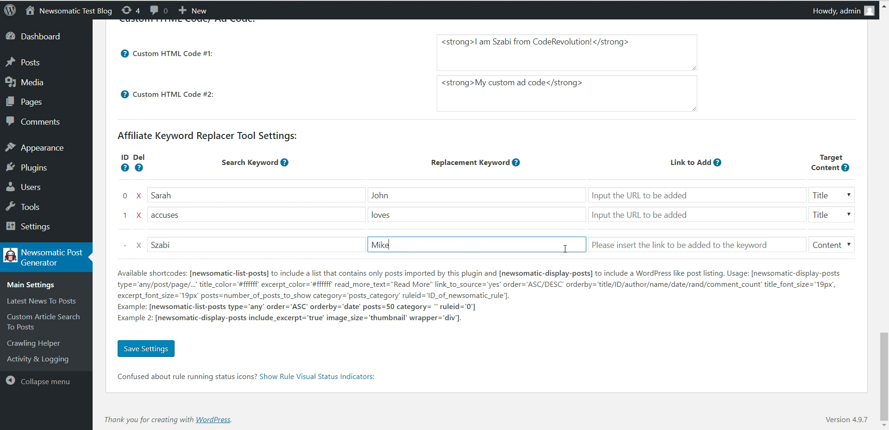
click(149, 348)
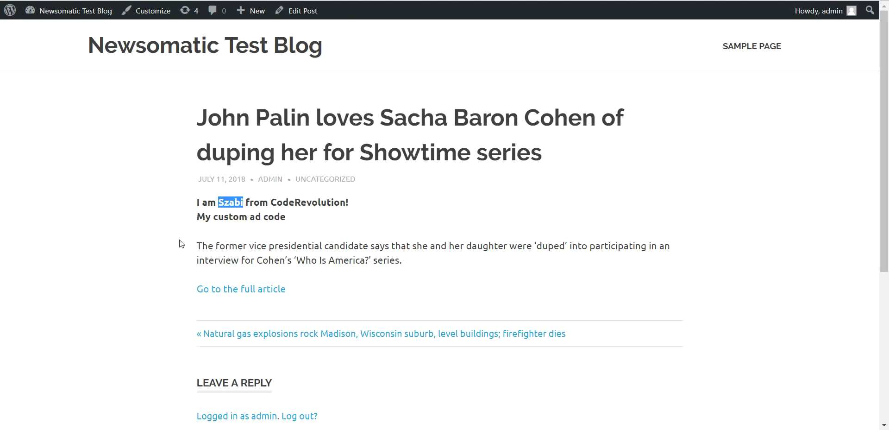
Reload the post to check the name in its first custom HTML line, and review the saved replacement rules.
key(F5)
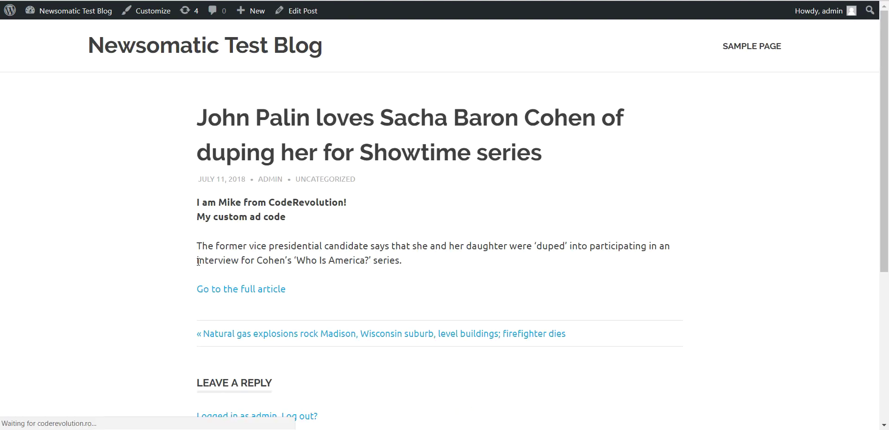
drag(218, 202, 242, 205)
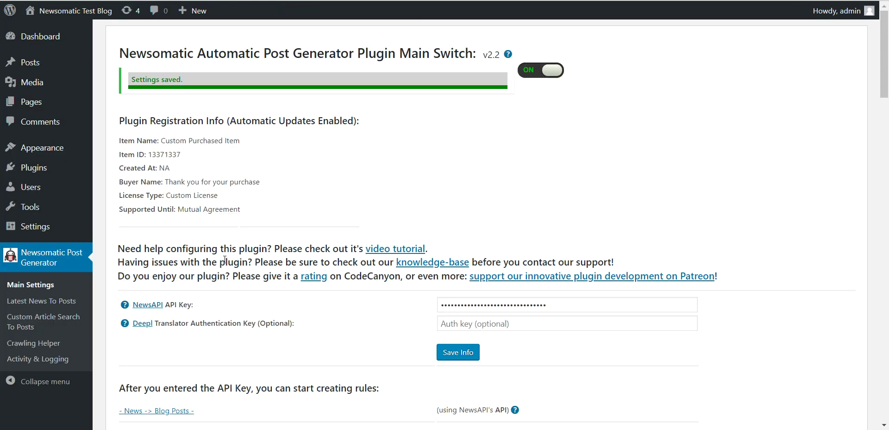
scroll(249, 269, down, 20)
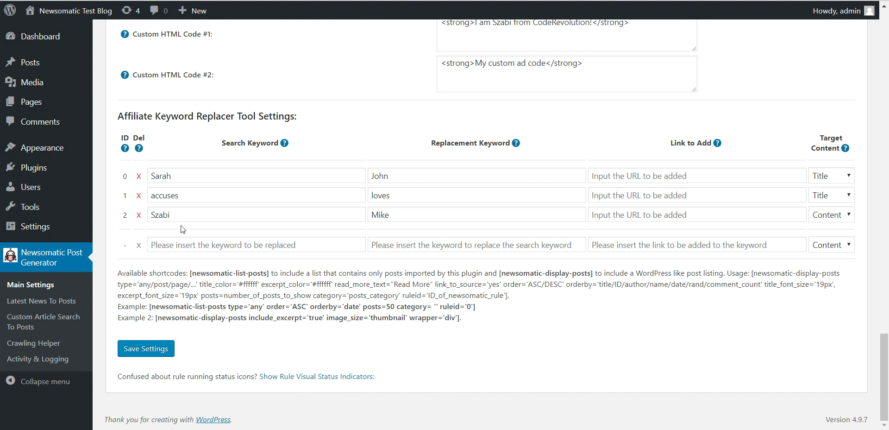
scroll(386, 83, up, 5)
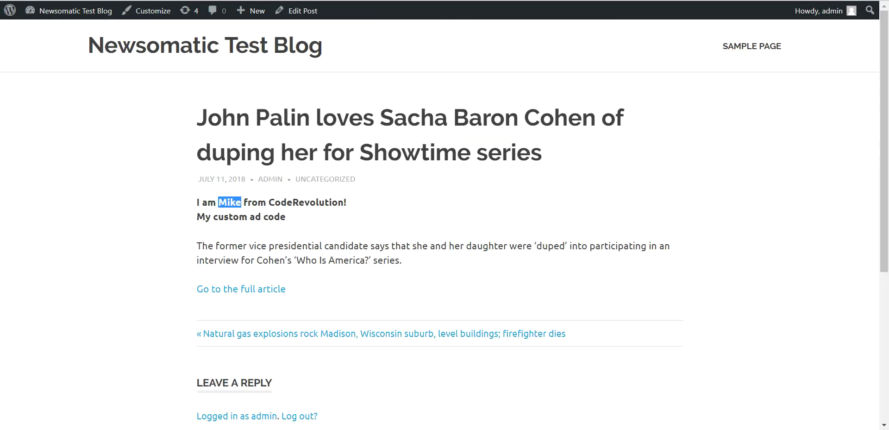
scroll(239, 225, down, 5)
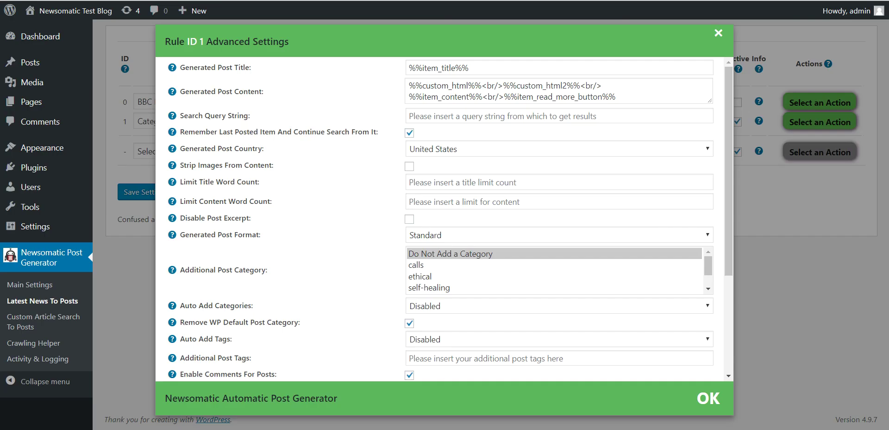
scroll(417, 273, down, 2)
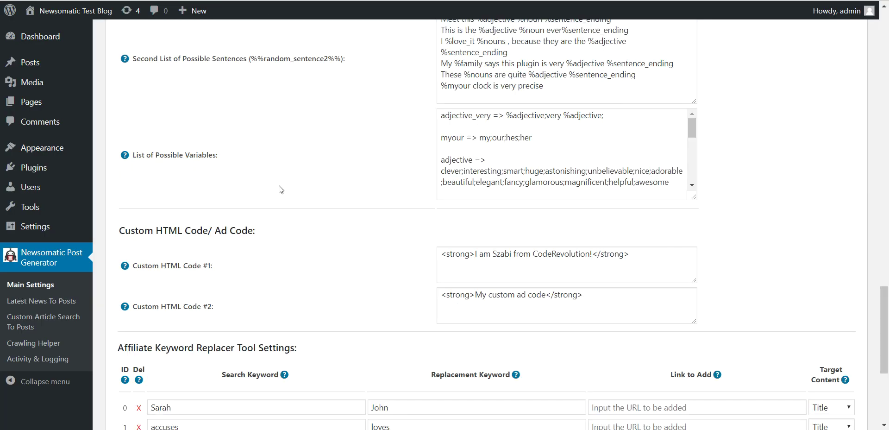
scroll(280, 189, down, 5)
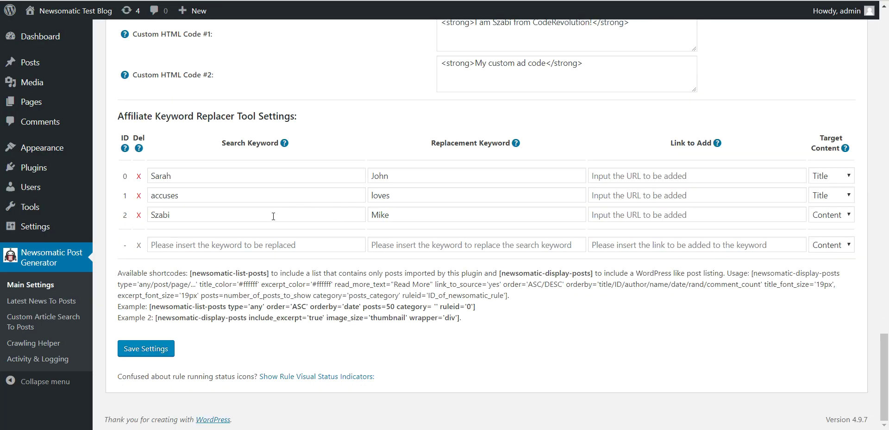
click(653, 217)
text(https://codecanyon.net/user/coderevolution/portfolio)
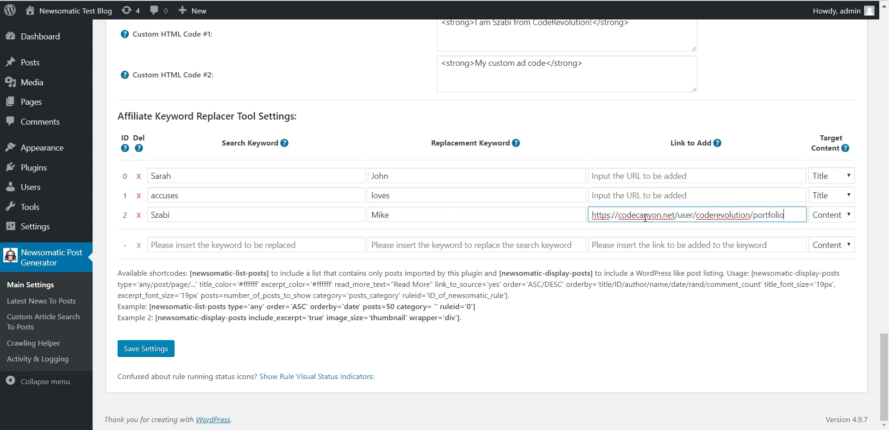
click(149, 348)
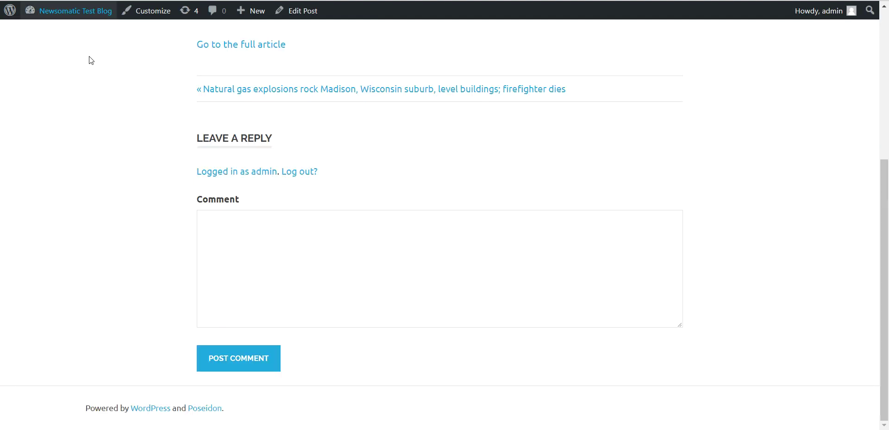
Open the linked "Mike" in the post's custom HTML line to check its target page, and return to the post.
scroll(102, 92, up, 5)
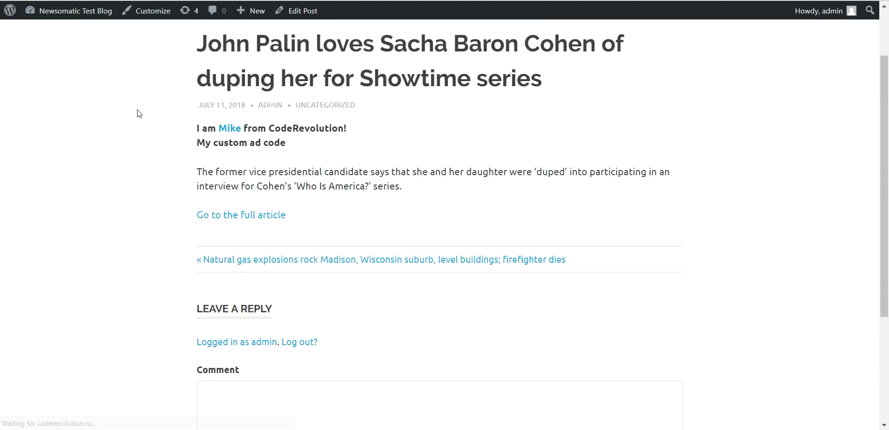
click(228, 181)
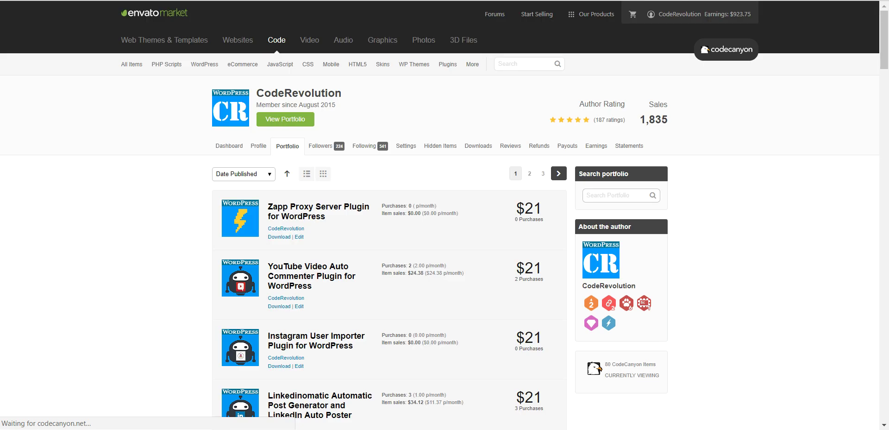
key(alt+Left)
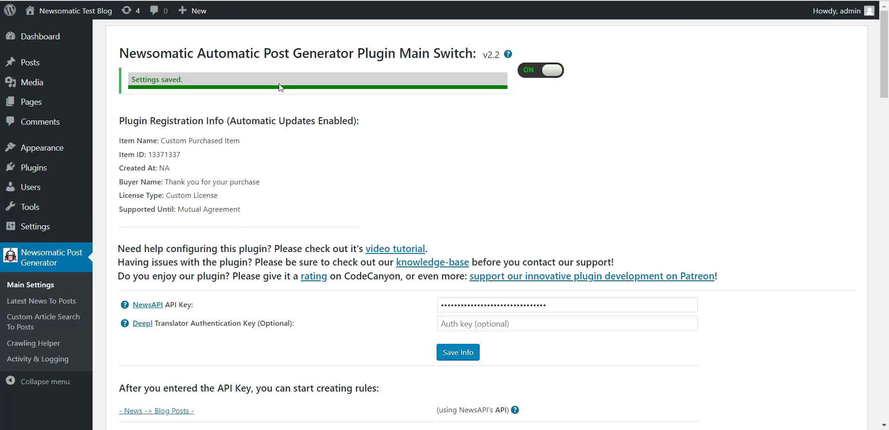
Clear the replacement keyword of the "Mike" rule while keeping its link, save the settings, and reload the post to check it.
scroll(350, 206, down, 15)
scroll(349, 207, down, 10)
drag(393, 215, 347, 214)
key(BackSpace)
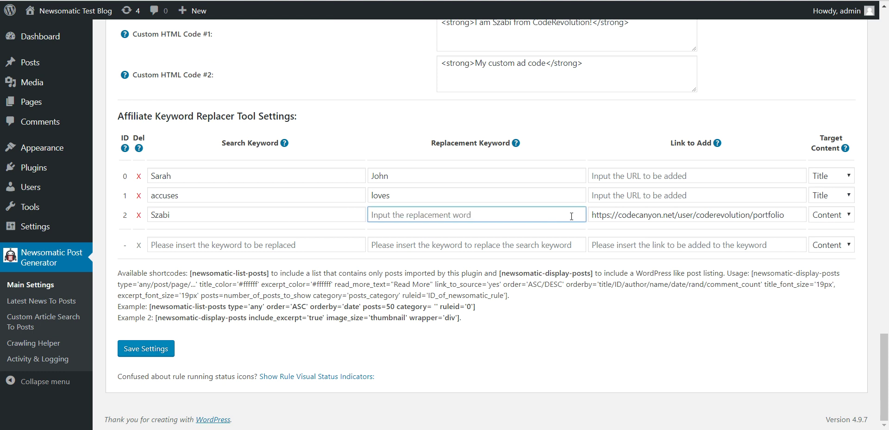
click(152, 347)
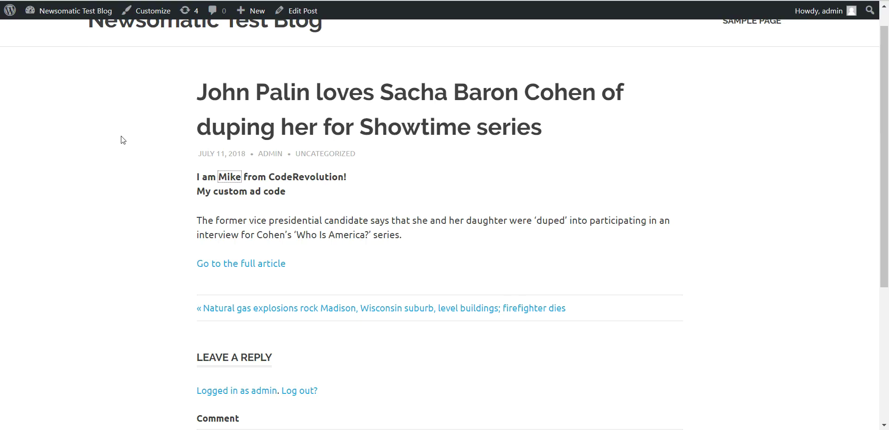
key(F5)
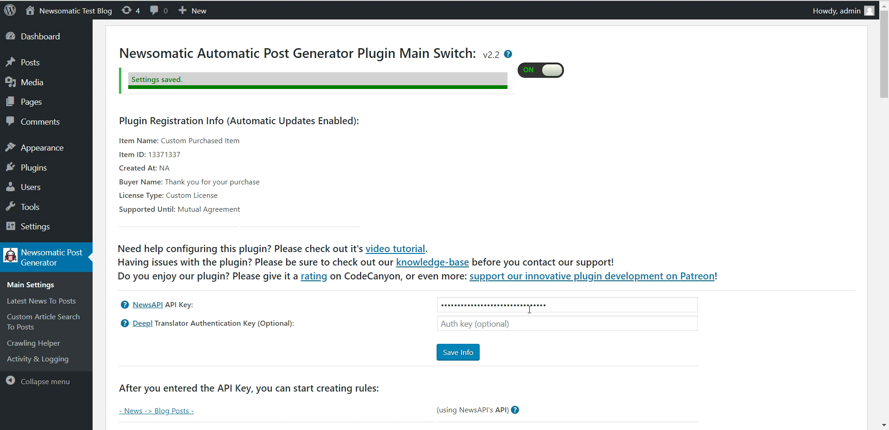
Clear the link and search keyword of the third replacement rule, save the settings, and delete that rule.
scroll(588, 249, down, 20)
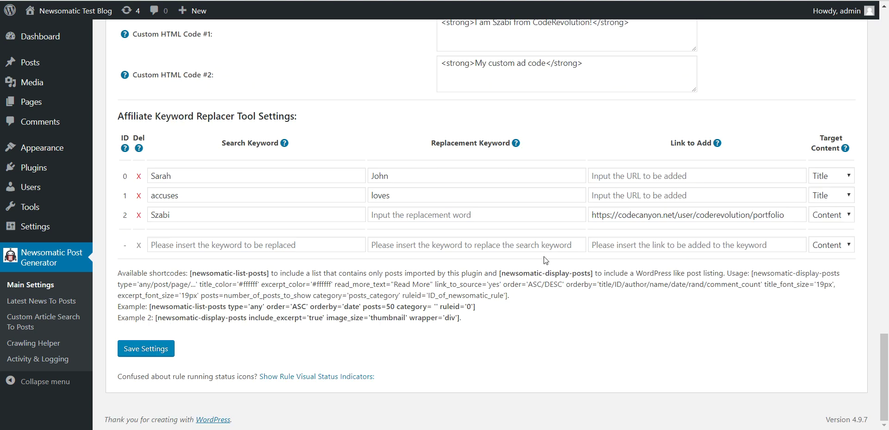
triple_click(662, 215)
key(BackSpace)
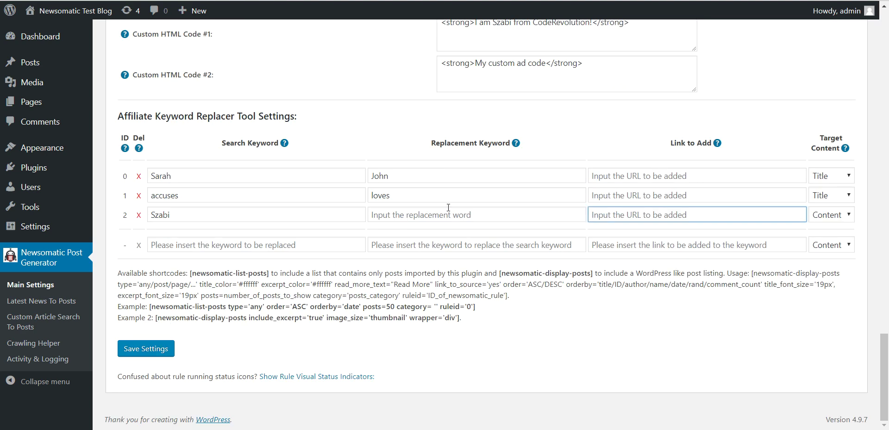
double_click(174, 215)
key(BackSpace)
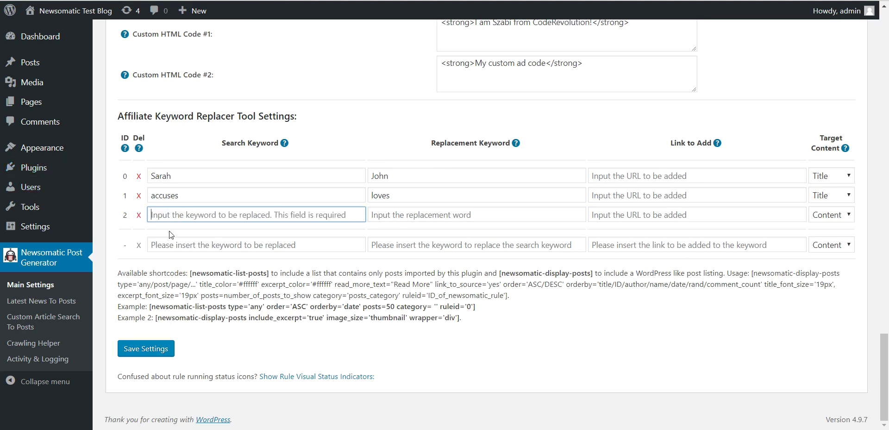
click(129, 350)
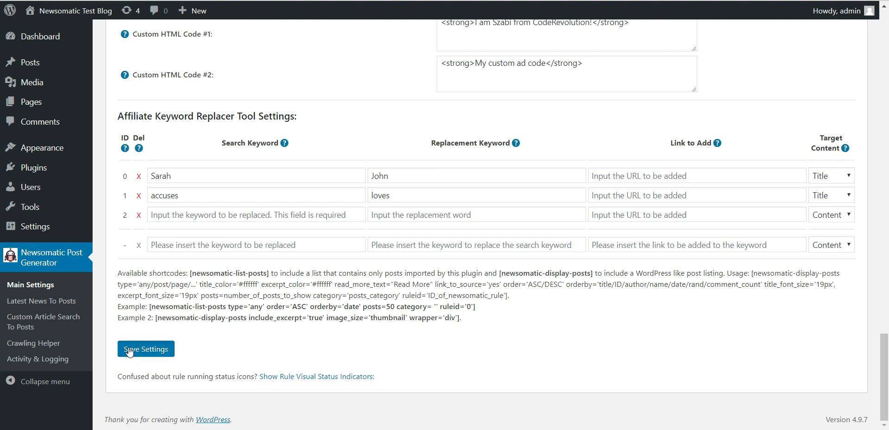
click(139, 216)
key(Return)
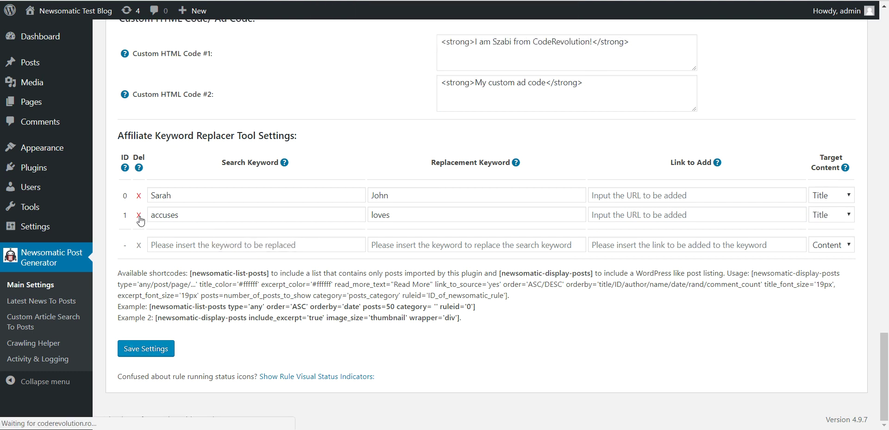
Delete the two remaining keyword replacement rules that target the title.
scroll(142, 277, down, 20)
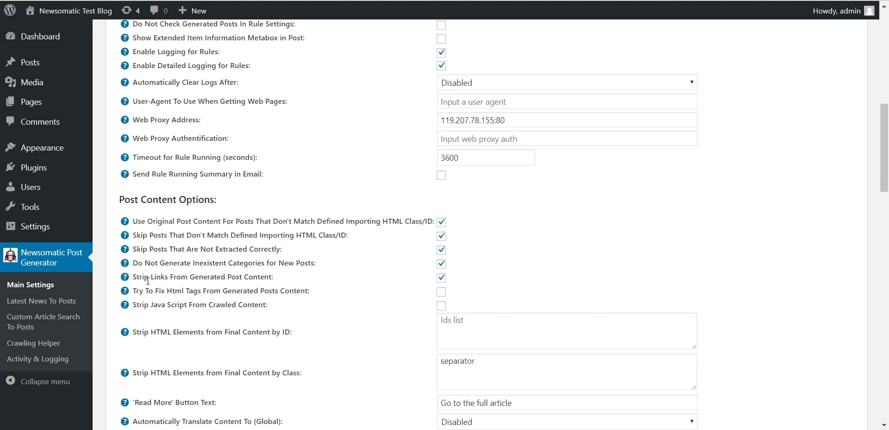
scroll(149, 271, down, 5)
click(139, 214)
key(Return)
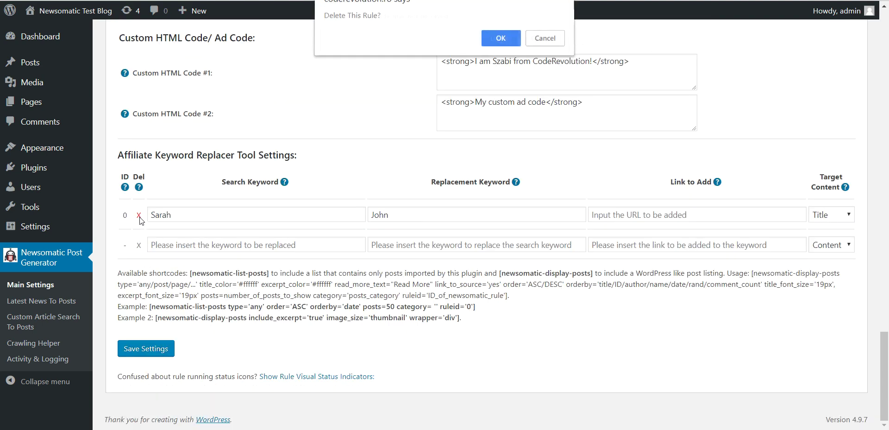
key(Return)
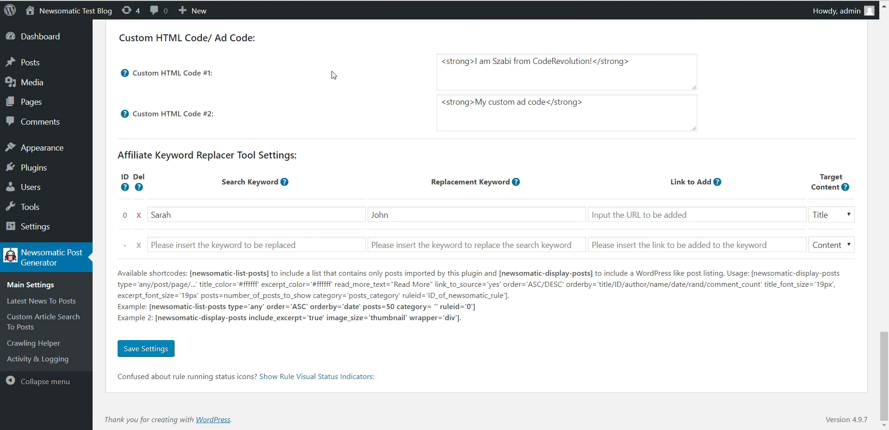
scroll(166, 200, down, 20)
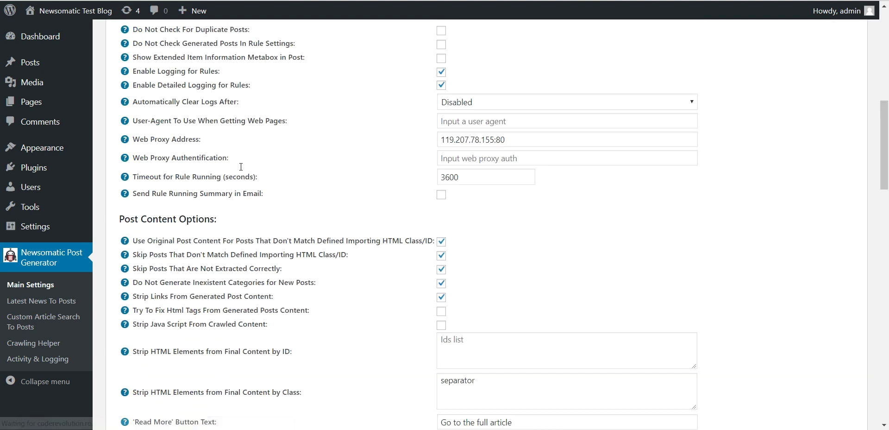
click(139, 214)
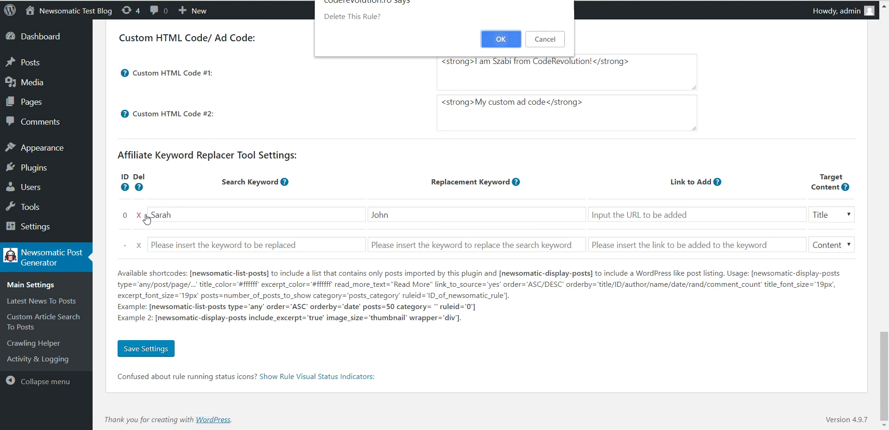
key(Return)
key(Return)
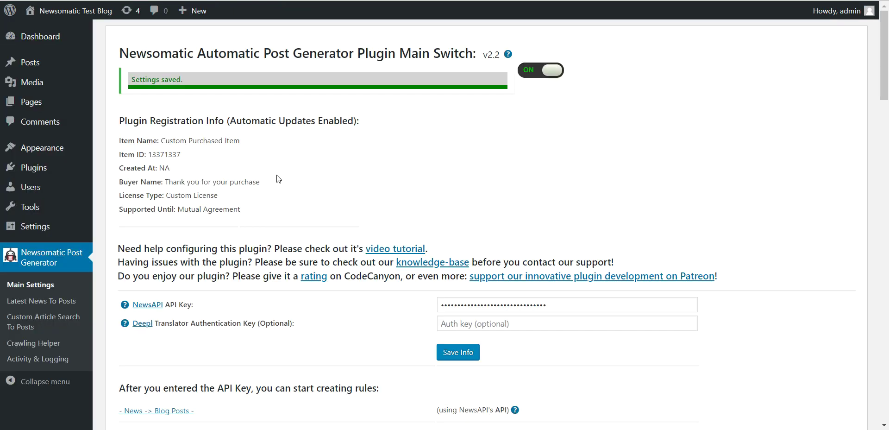
Check the keyword replacer table, and review the custom HTML code and random sentence settings.
scroll(301, 178, down, 20)
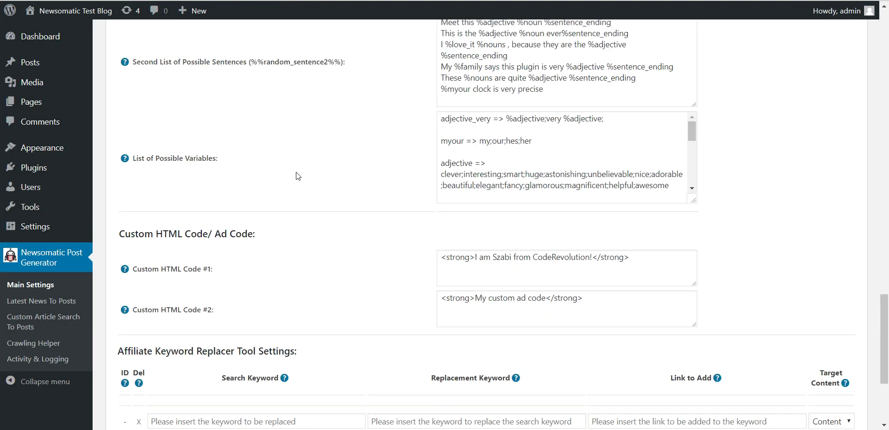
scroll(552, 213, up, 10)
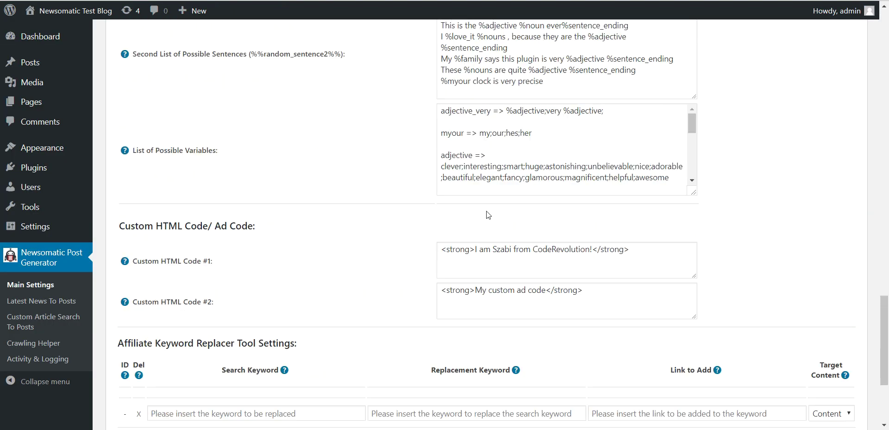
scroll(448, 218, down, 9)
scroll(392, 212, up, 4)
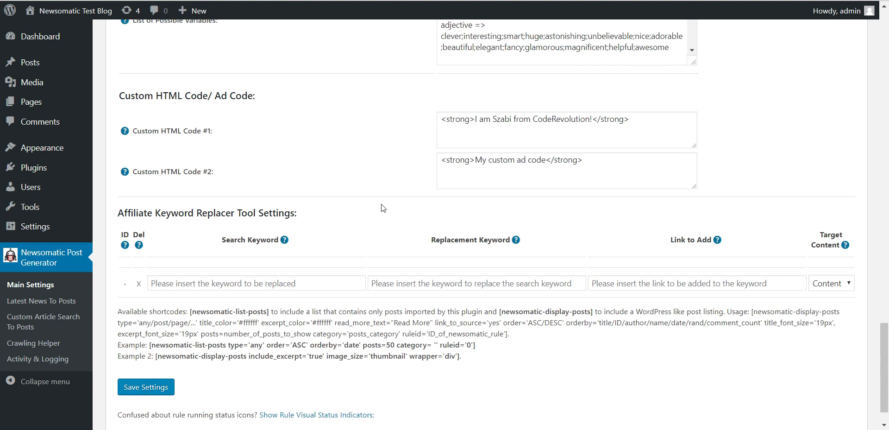
scroll(278, 197, up, 2)
scroll(274, 193, down, 7)
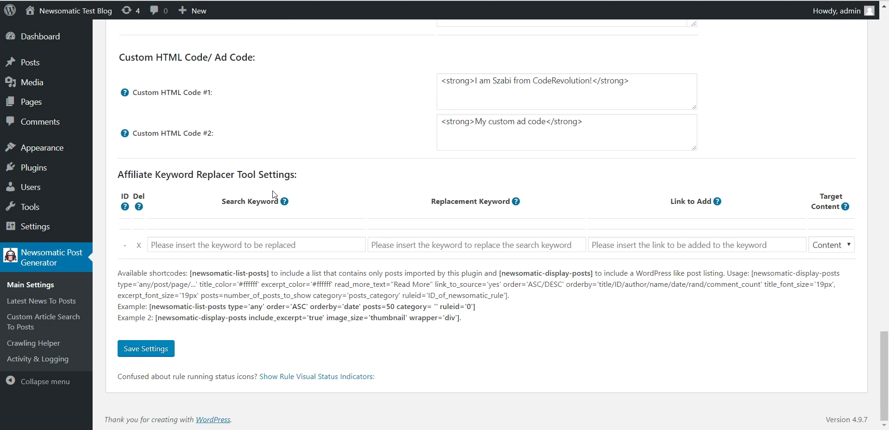
scroll(260, 193, up, 5)
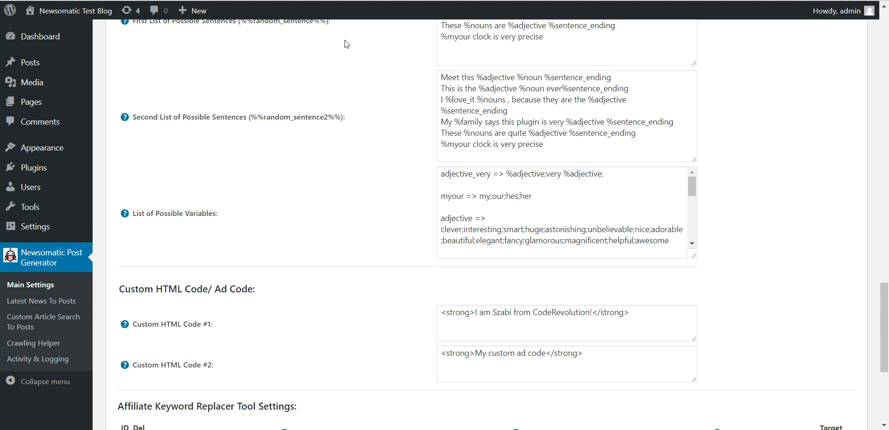